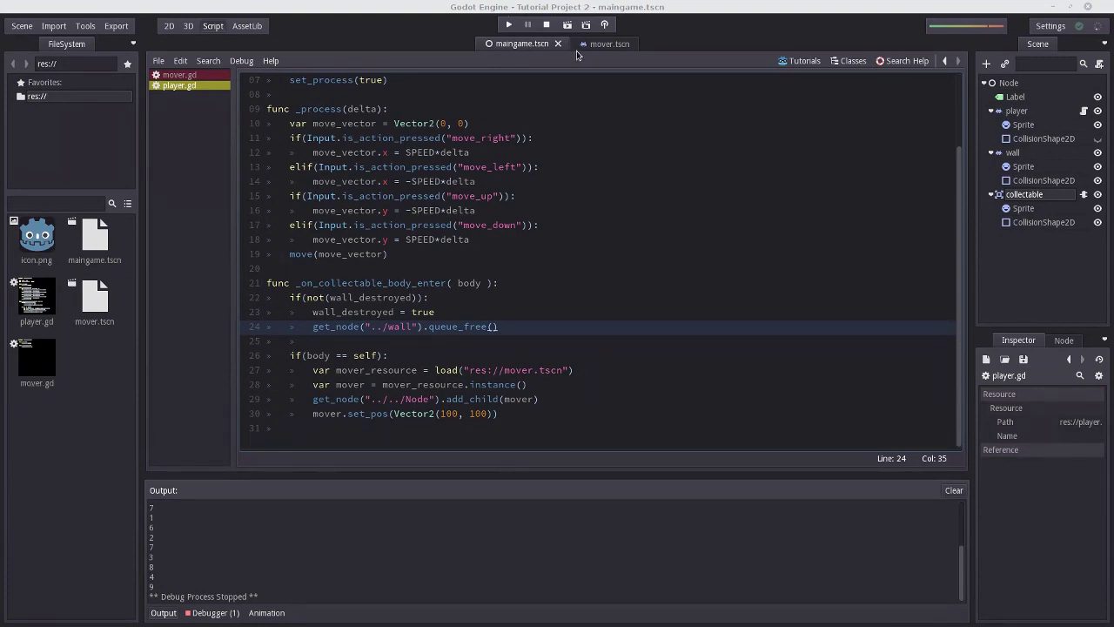
Step: Inspect the mover scene in the 2D editor, glance at maingame, then close the mover tab
left_click(609, 43)
left_click(1015, 97)
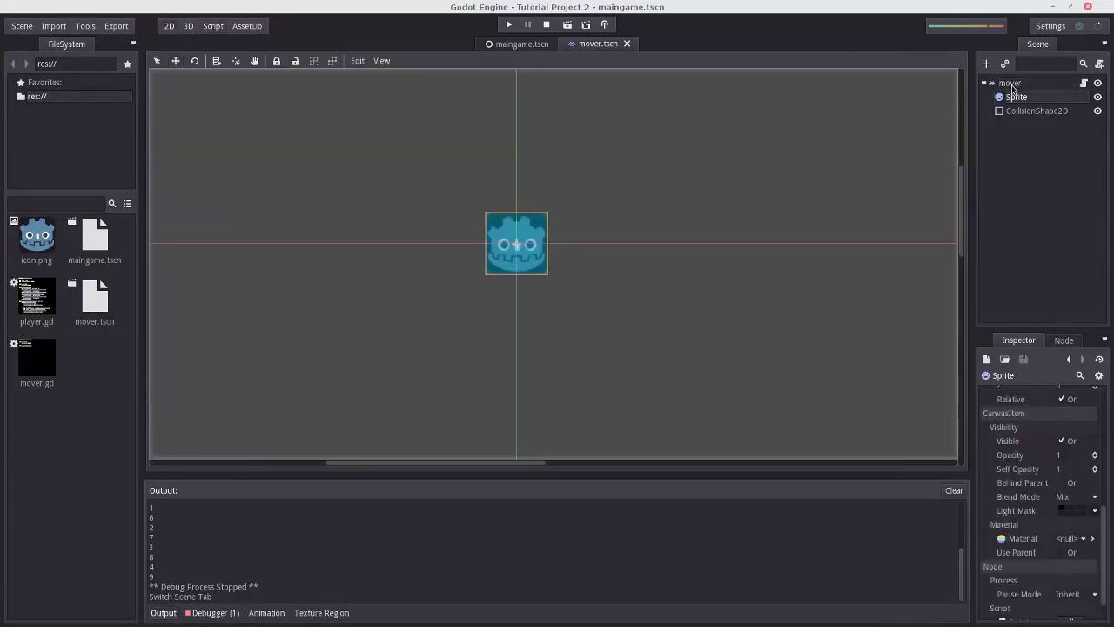
left_click(1009, 83)
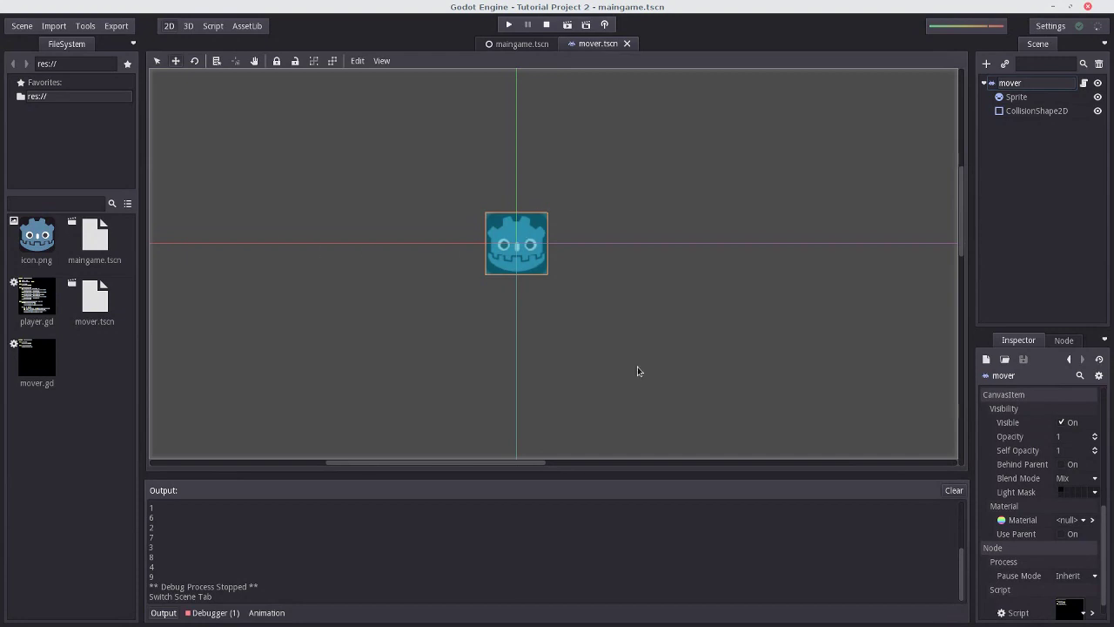
scroll(629, 229, "down", 4)
scroll(645, 241, "up", 2)
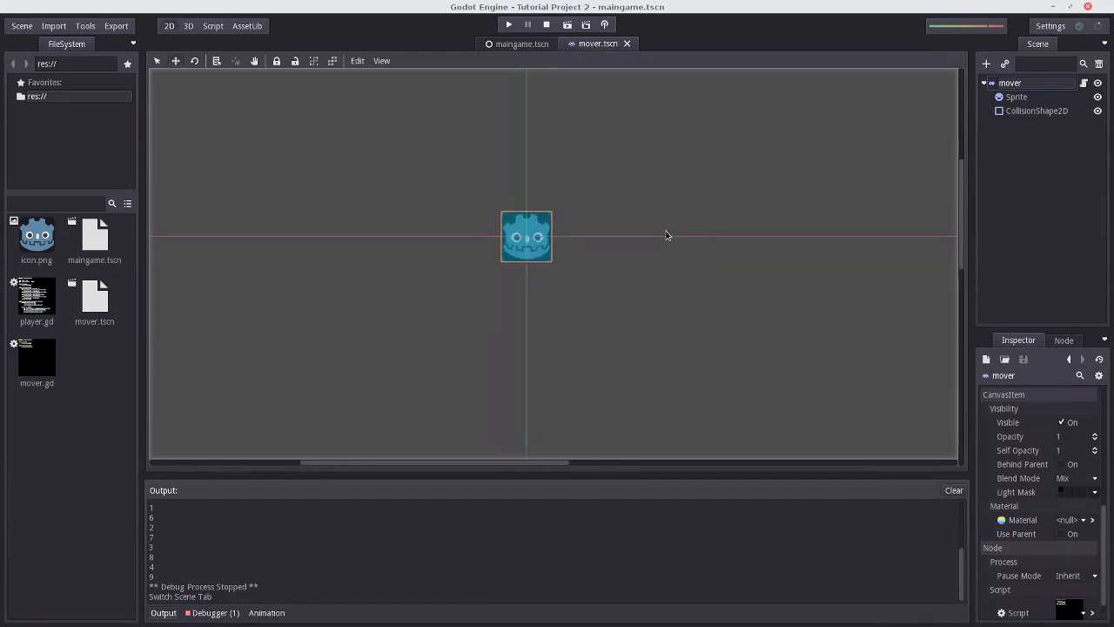
left_click(528, 45)
left_click(633, 47)
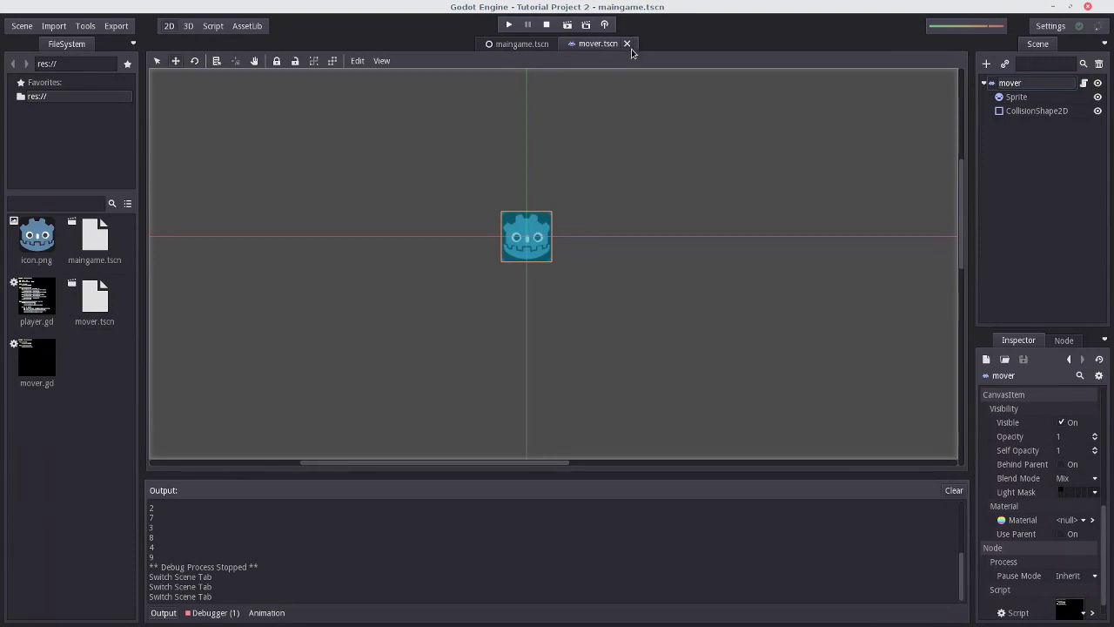
left_click(627, 44)
mouse_move(201, 535)
left_mouse_down()
mouse_move(181, 511)
mouse_move(188, 540)
mouse_move(186, 527)
left_mouse_up()
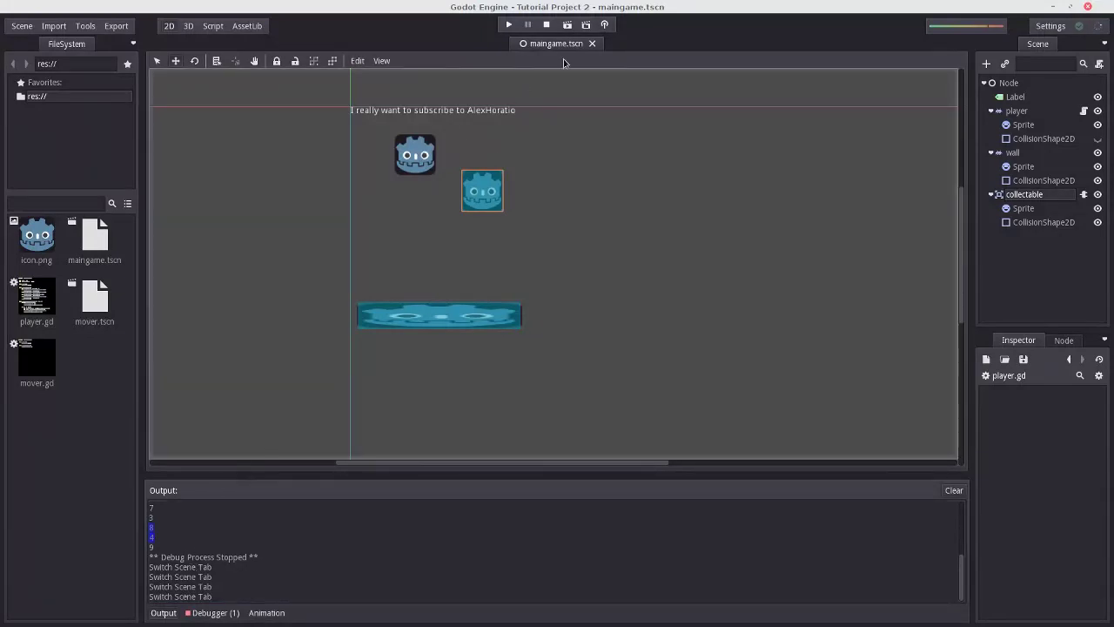
Step: Reopen mover.tscn from the FileSystem, open maingame.tscn via Open Scene, and return to mover
double_click(113, 315)
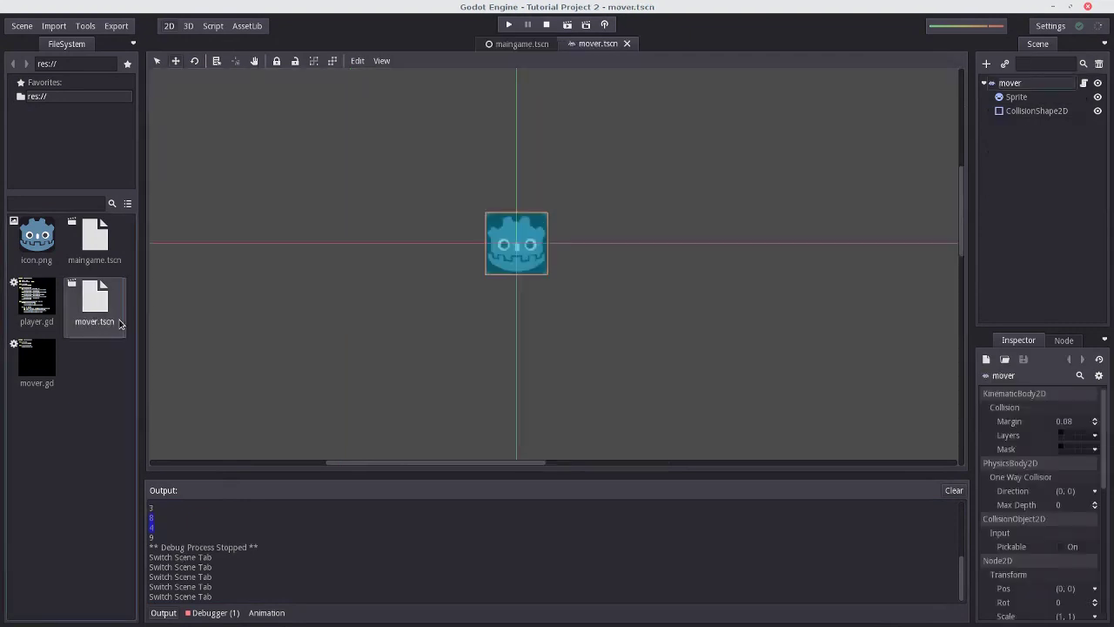
left_click(23, 25)
left_click(35, 66)
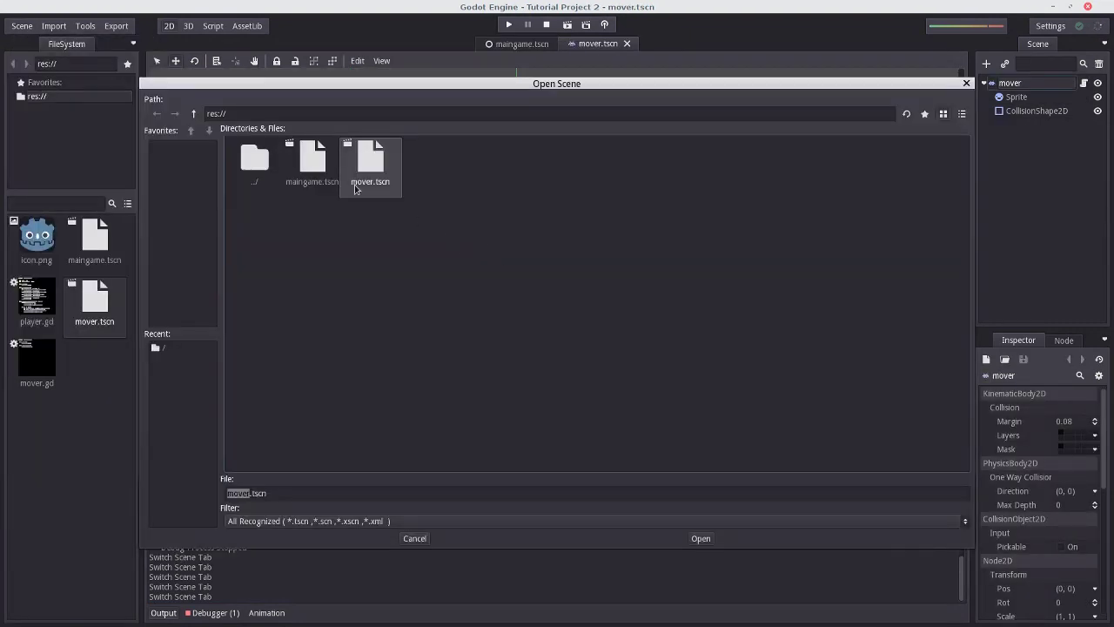
double_click(303, 155)
left_click(600, 44)
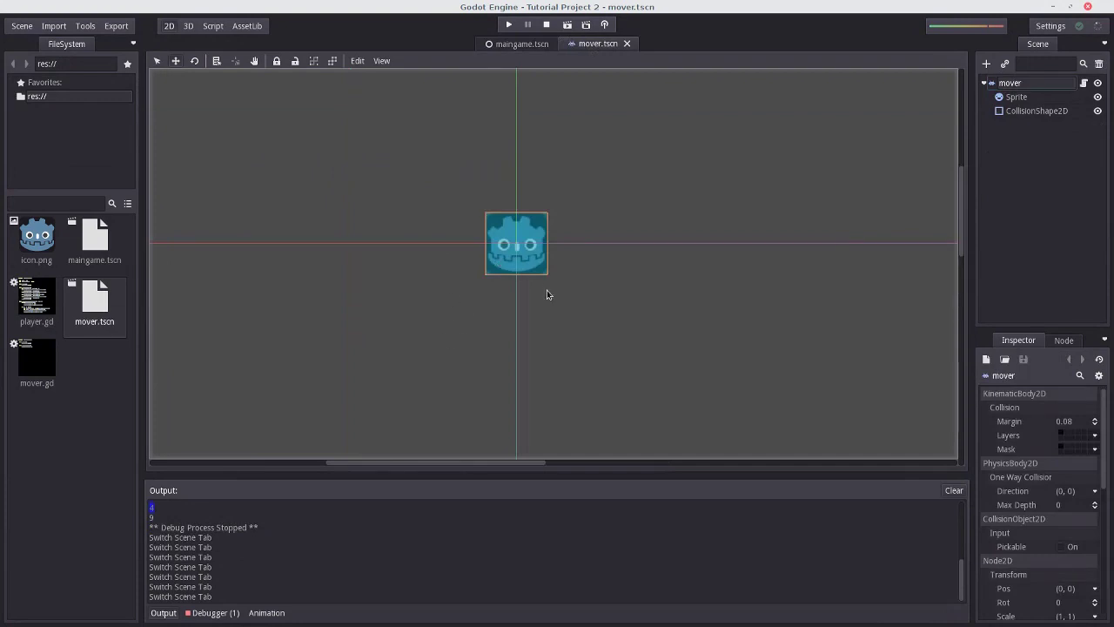
scroll(539, 296, "down", 5)
scroll(621, 370, "up", 2)
scroll(353, 155, "up", 3)
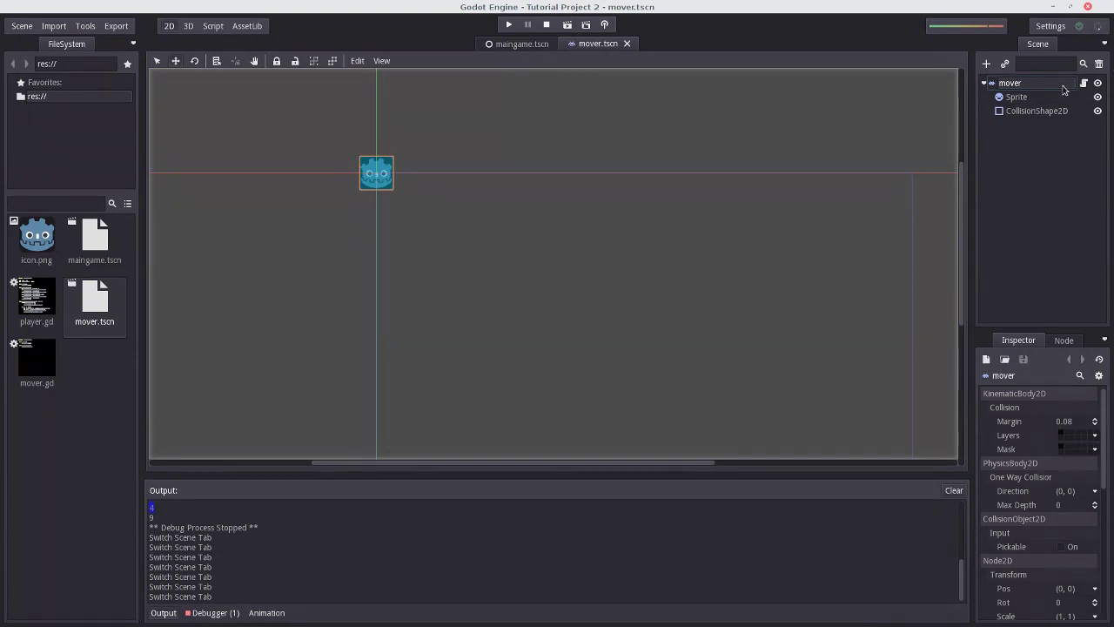
Step: Add an AnimationPlayer child node under the mover root using the Ctrl+A node search
key("ctrl+a")
type("animationplay")
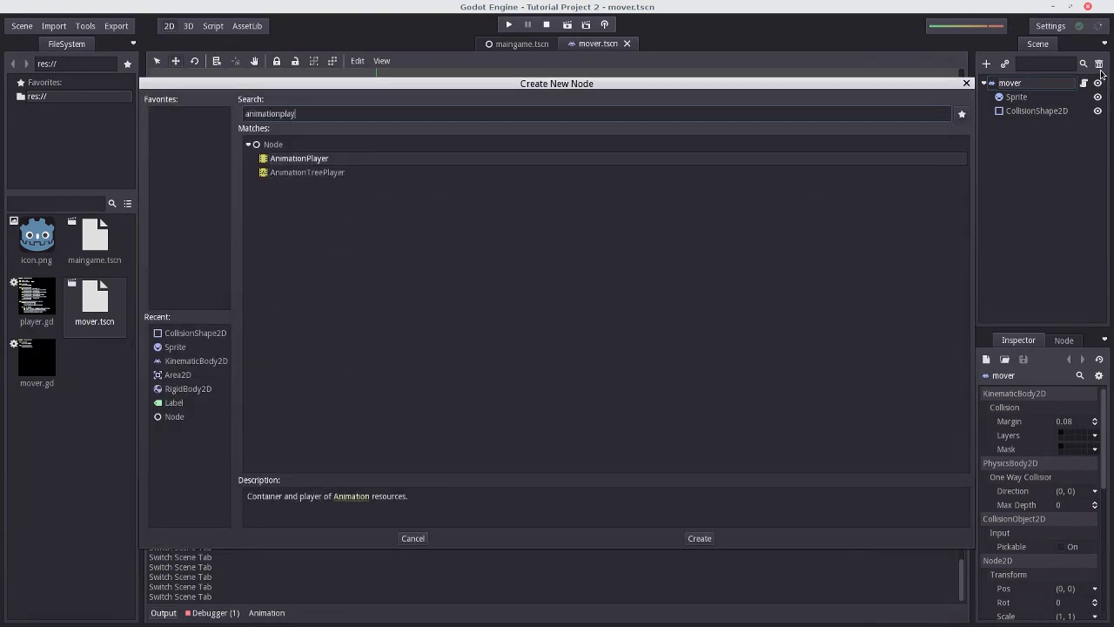
key("Return")
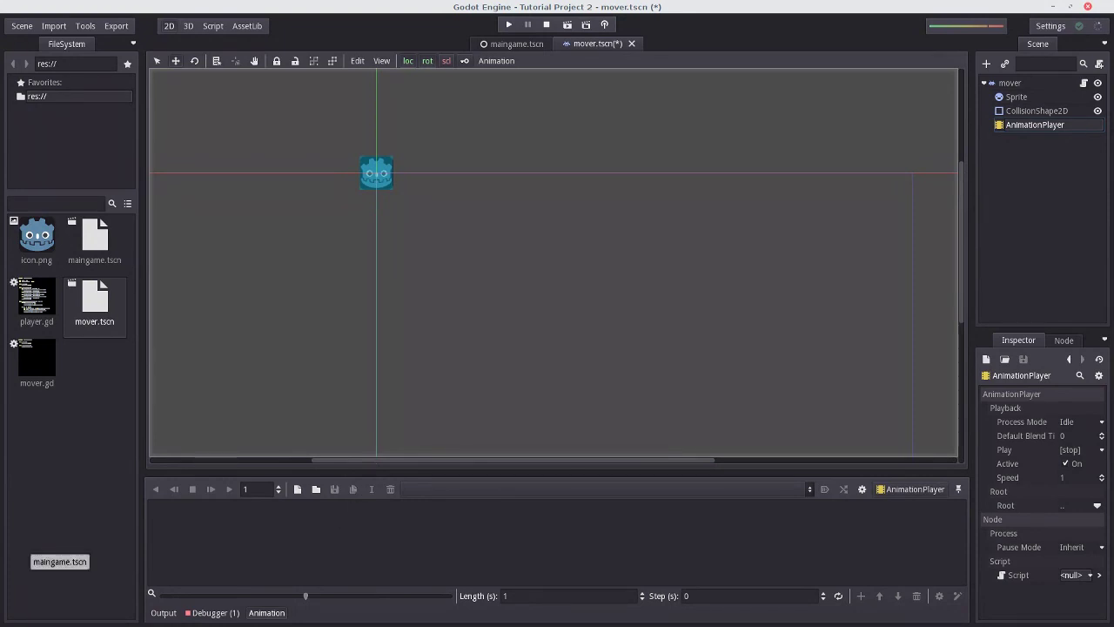
Step: Create a new animation named 'spawn' in the AnimationPlayer
left_click(296, 489)
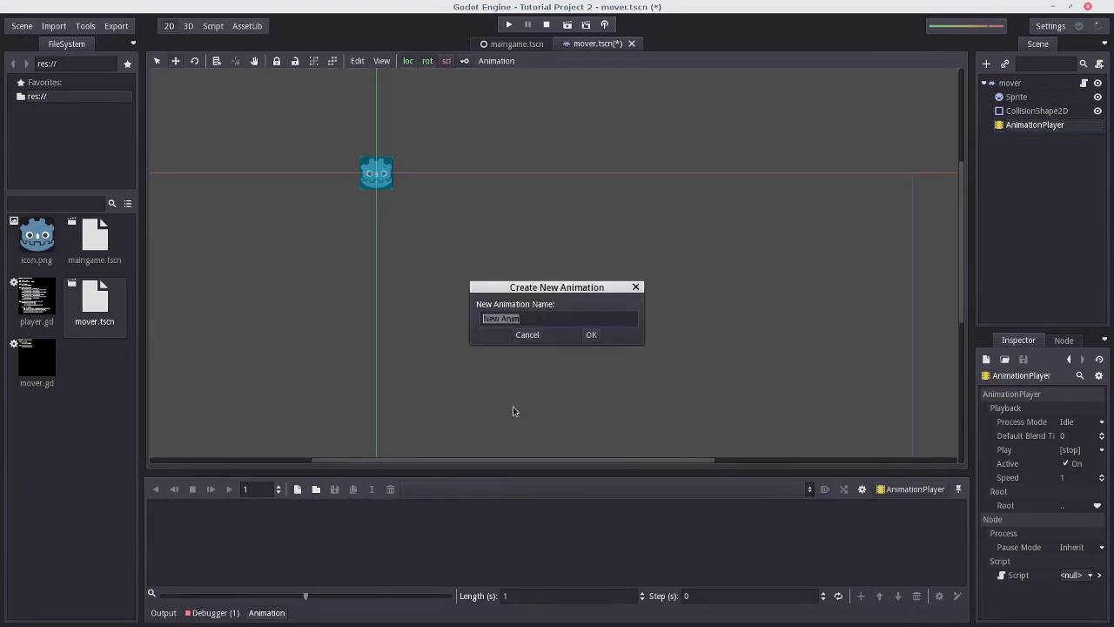
type("spawn")
key("Return")
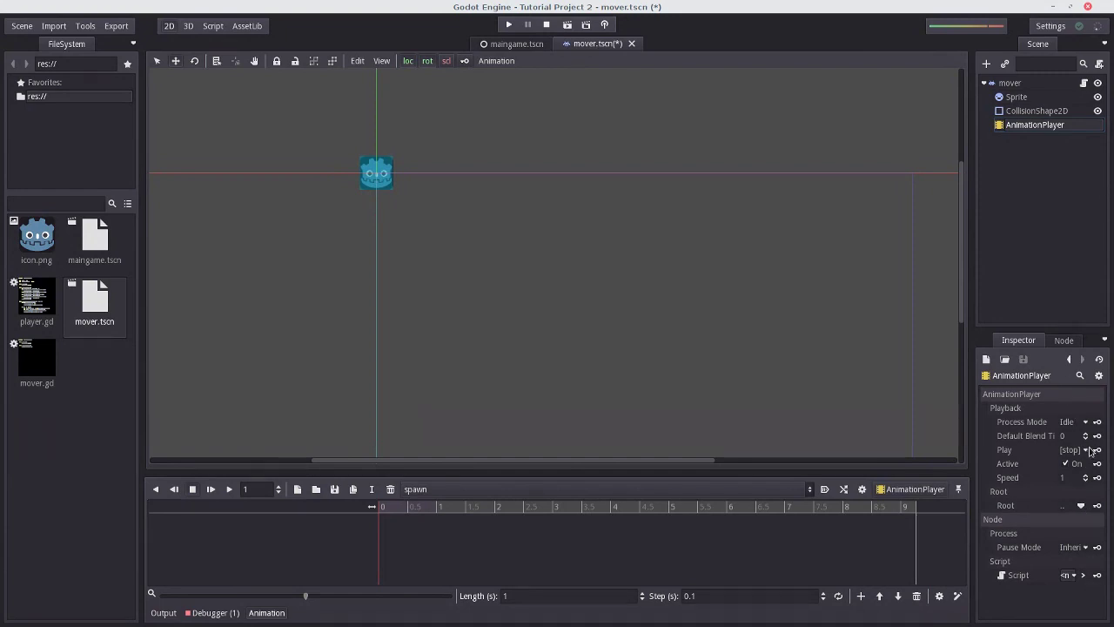
Step: Select the Sprite node and scroll the Inspector to its Transform properties
left_click(1036, 111)
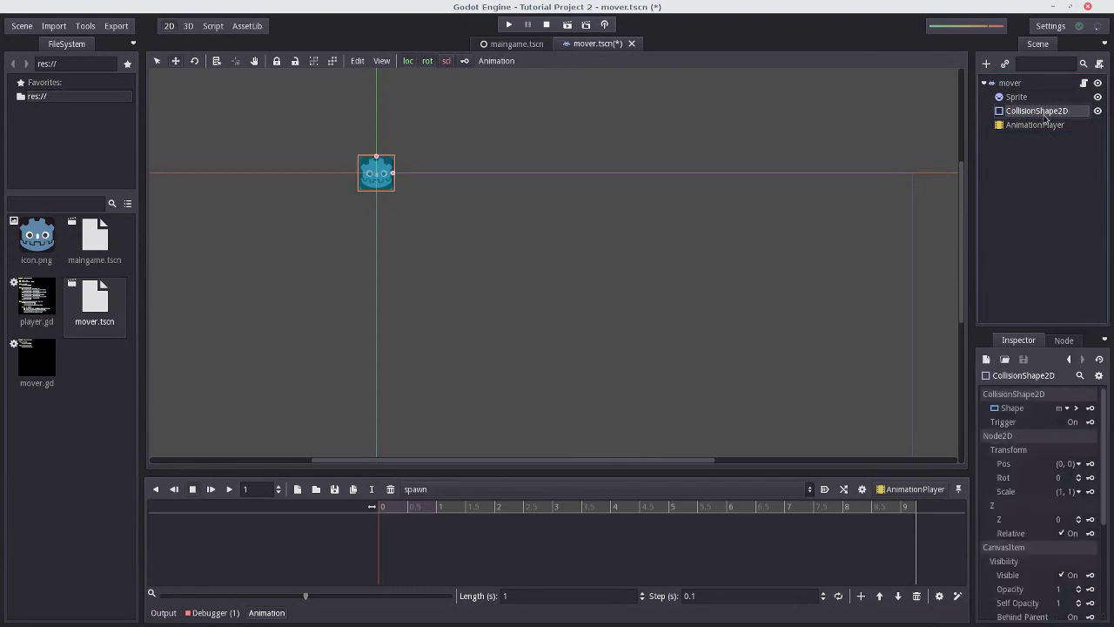
left_click(1032, 98)
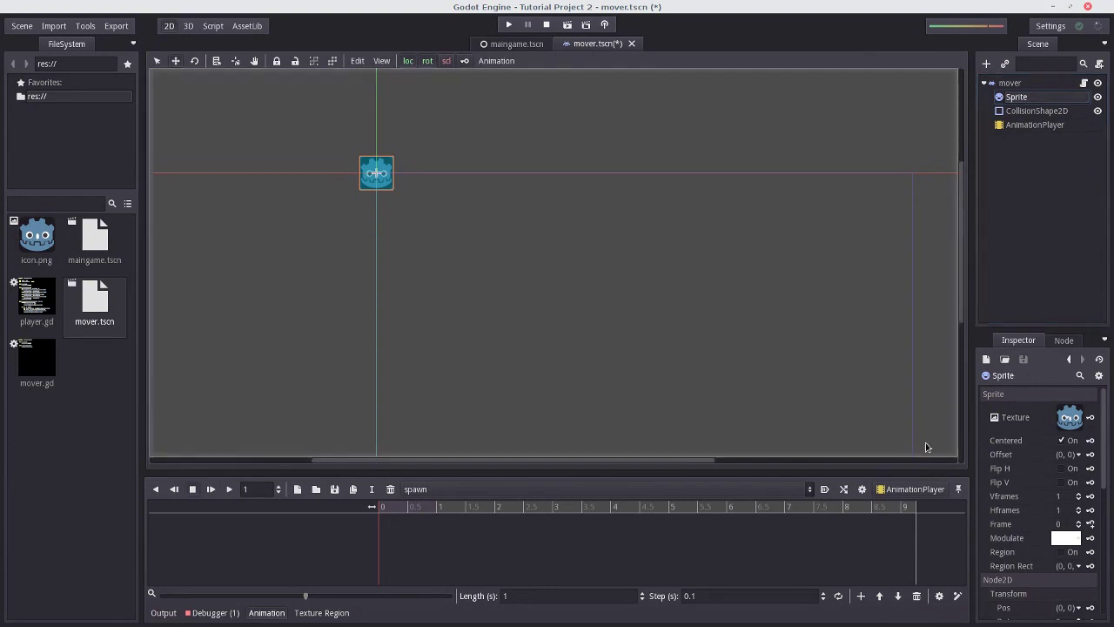
scroll(1070, 522, "down", 3)
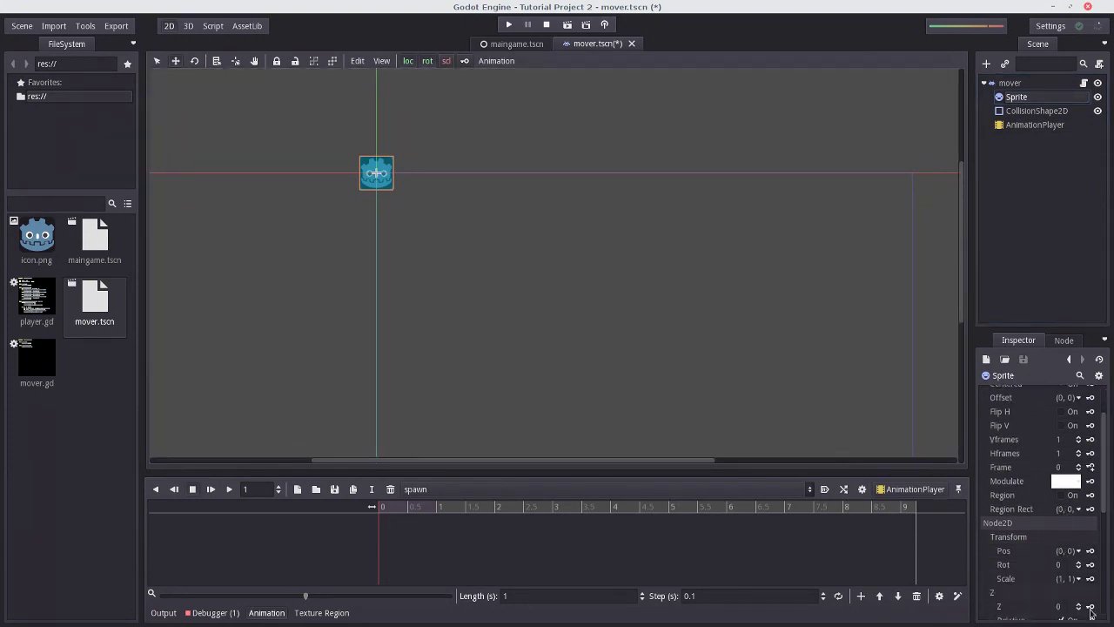
scroll(1075, 595, "down", 1)
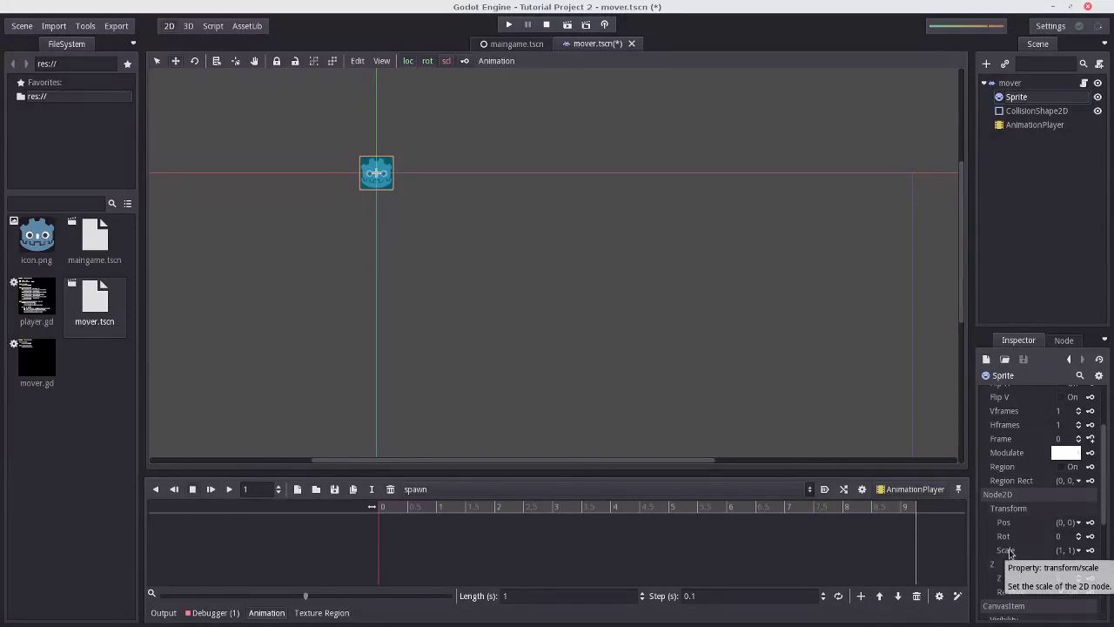
scroll(462, 229, "up", 2)
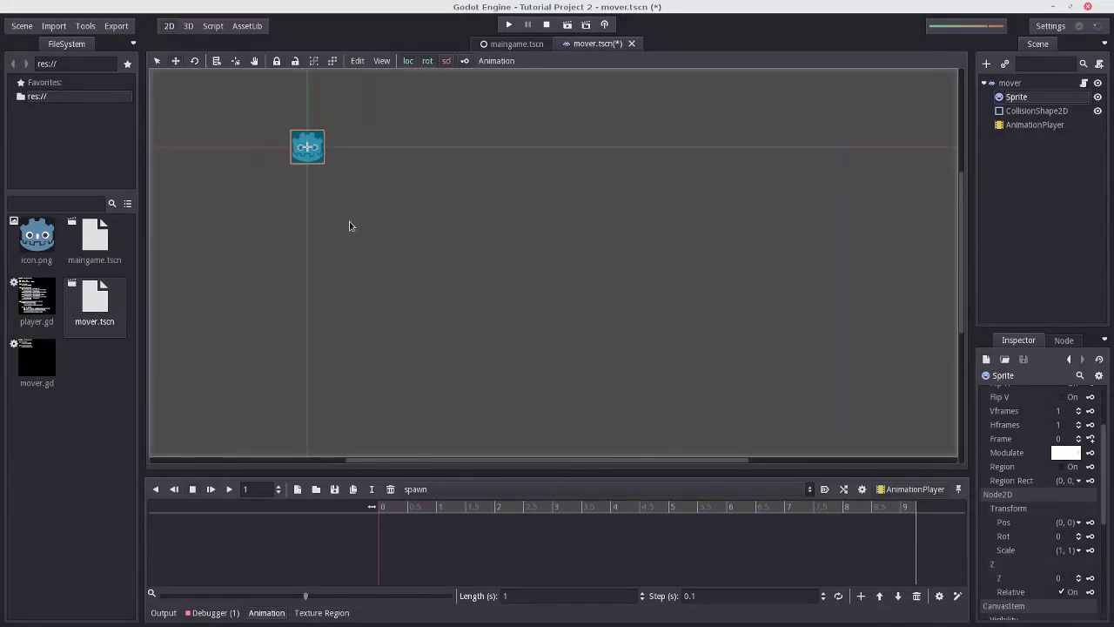
scroll(308, 130, "up", 4)
scroll(774, 403, "down", 1)
scroll(672, 312, "up", 2)
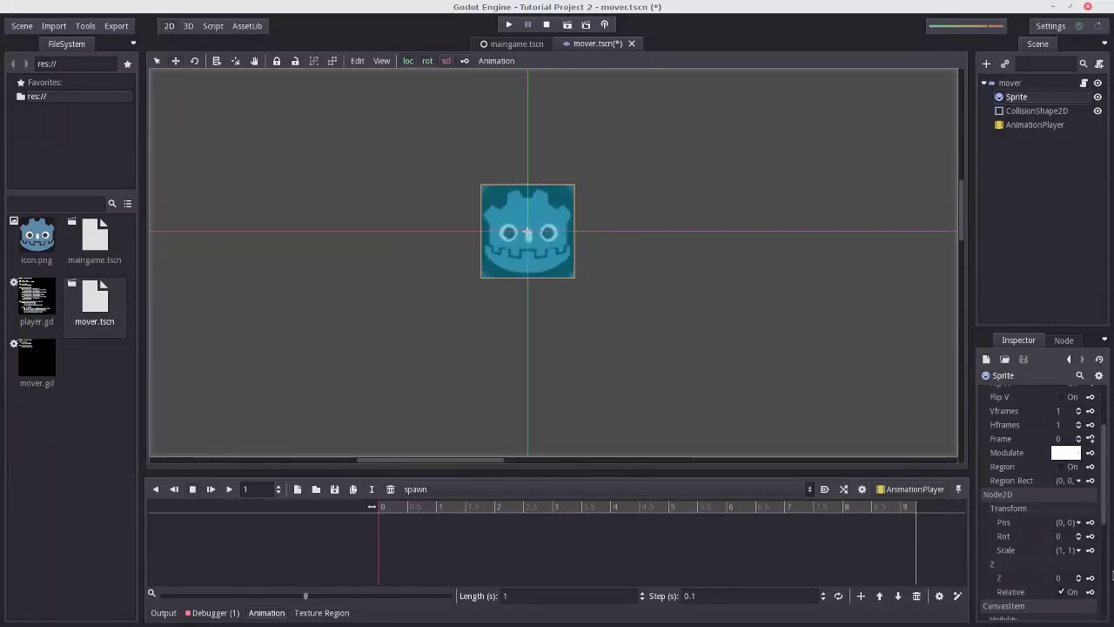
Step: Try Sprite scales of 5, 1 and 0.1, then enter 1.2 for the scale
left_click(1067, 550)
key("Return")
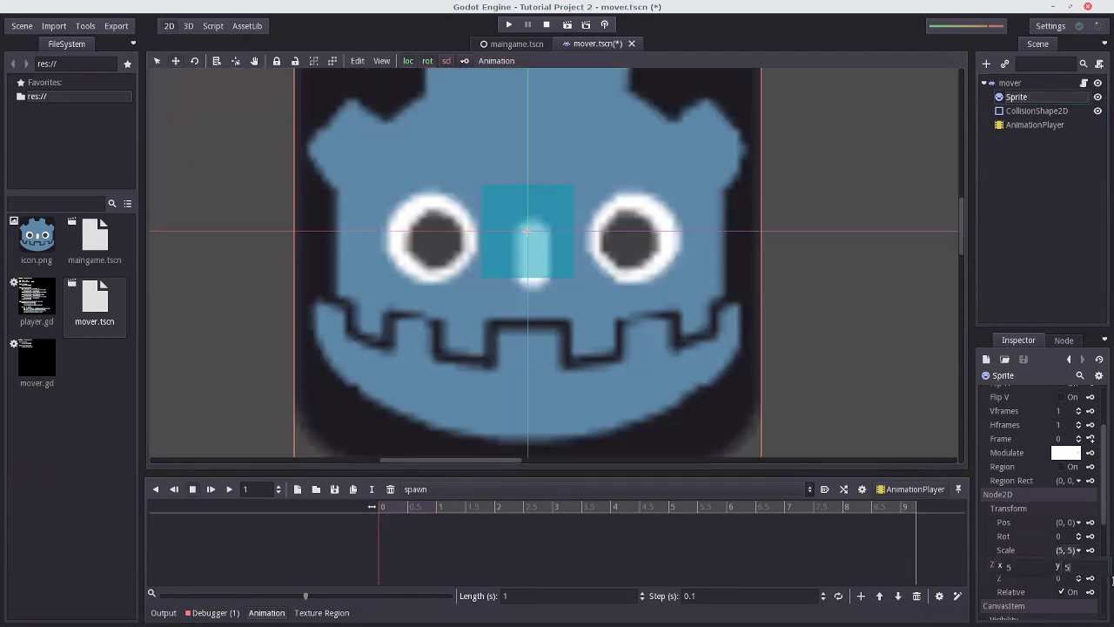
type("1")
key("Tab")
type("1")
key("Return")
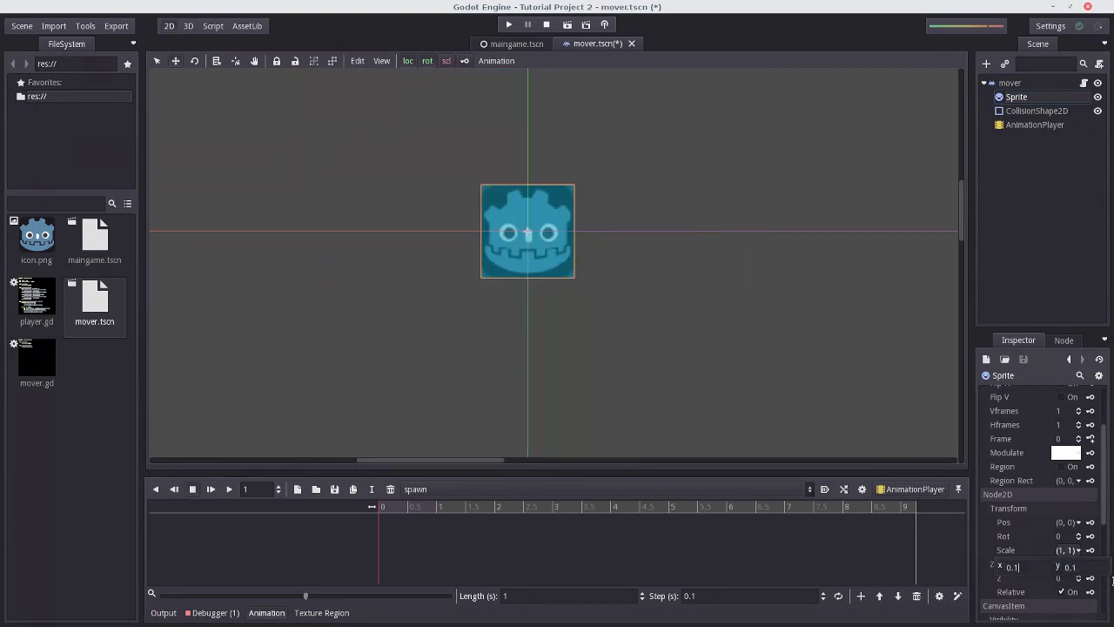
key("Return")
type("1")
key("Tab")
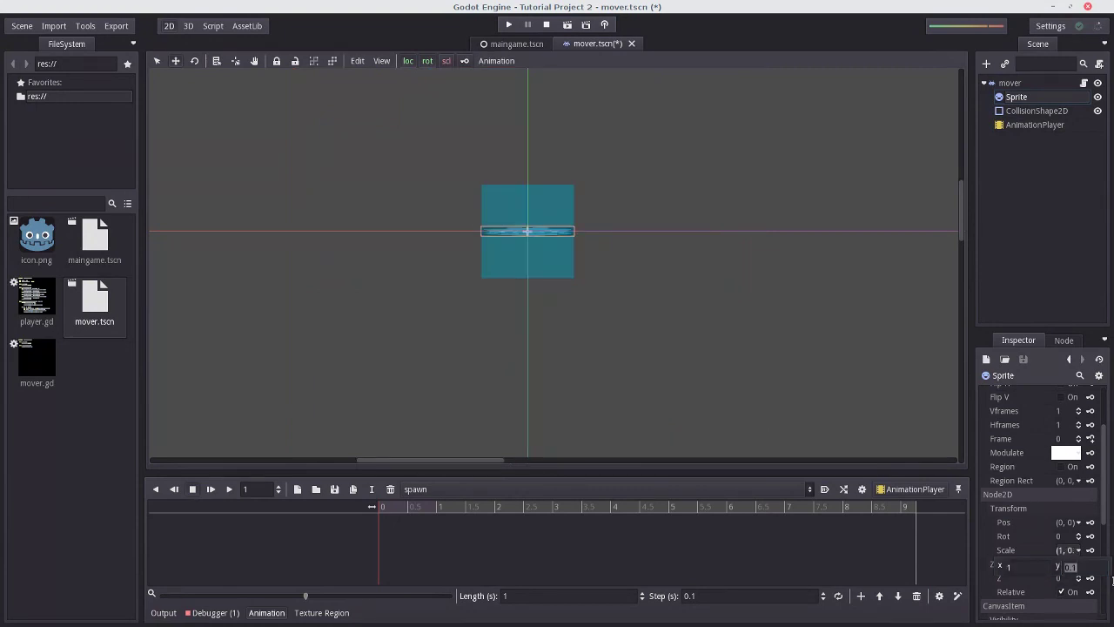
type("1")
key("Return")
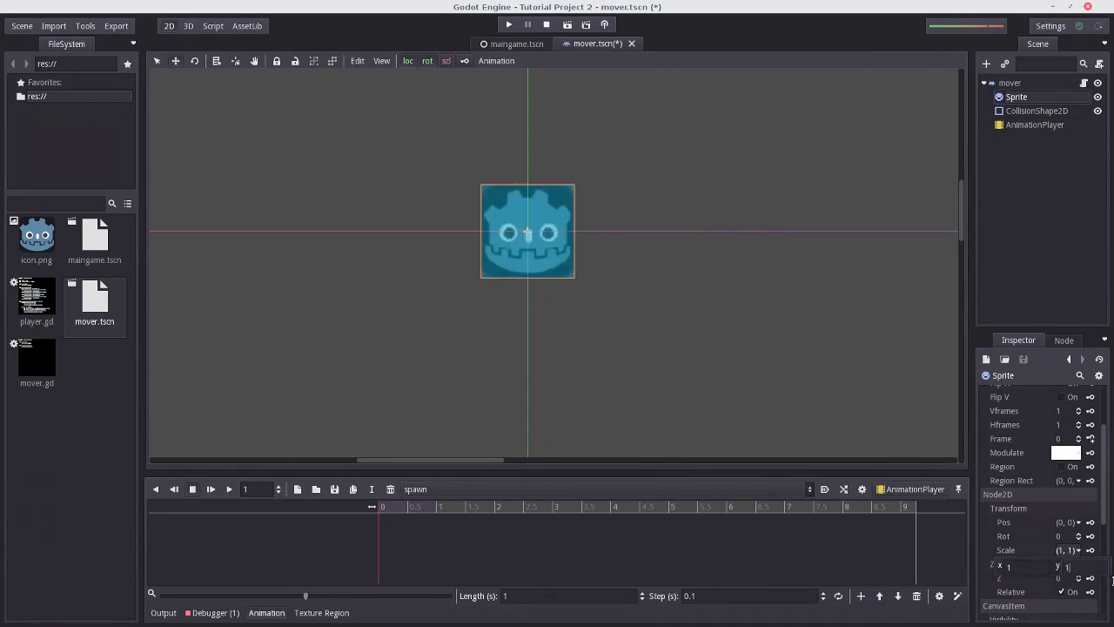
key("shift+Tab")
type("1.2.2")
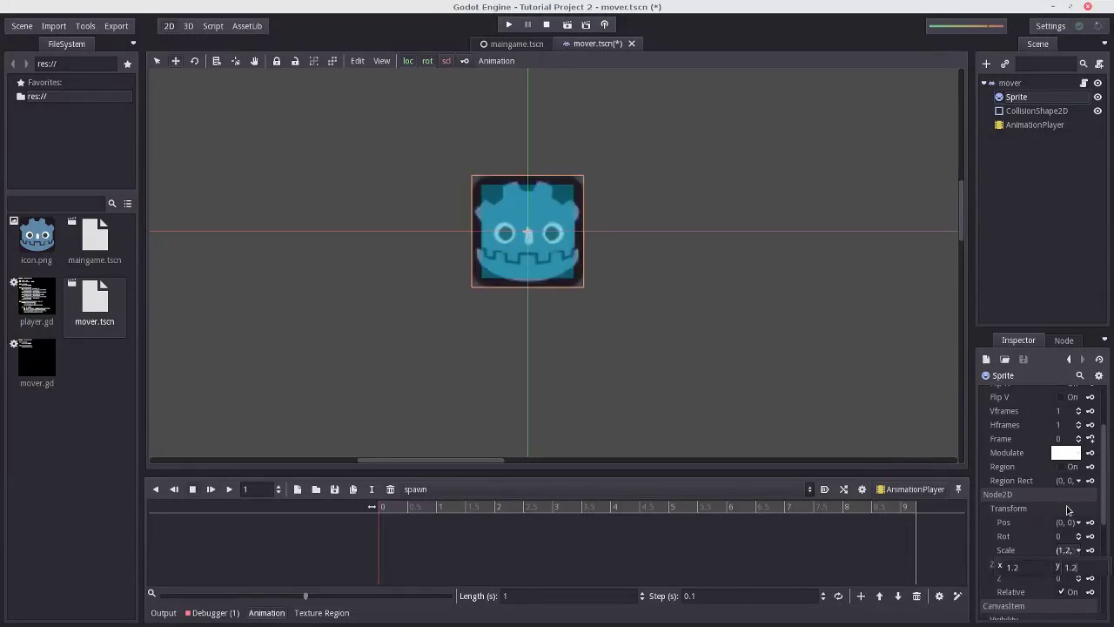
Step: Key the Sprite's 1.2 scale at 0 s, creating a transform/scale track in spawn
left_click(1071, 507)
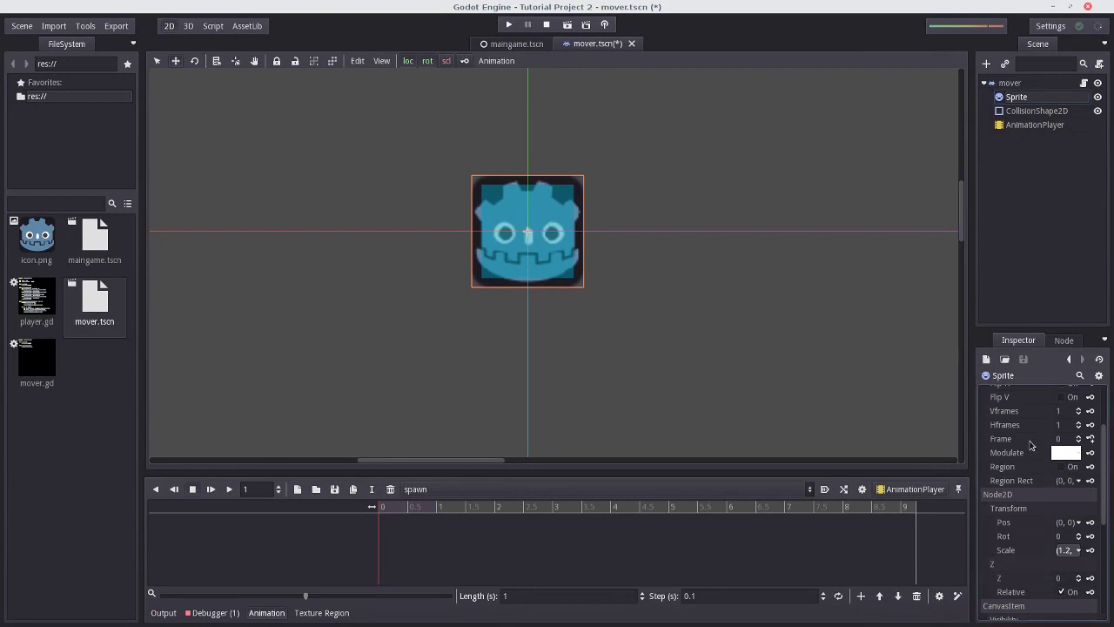
left_click(1089, 550)
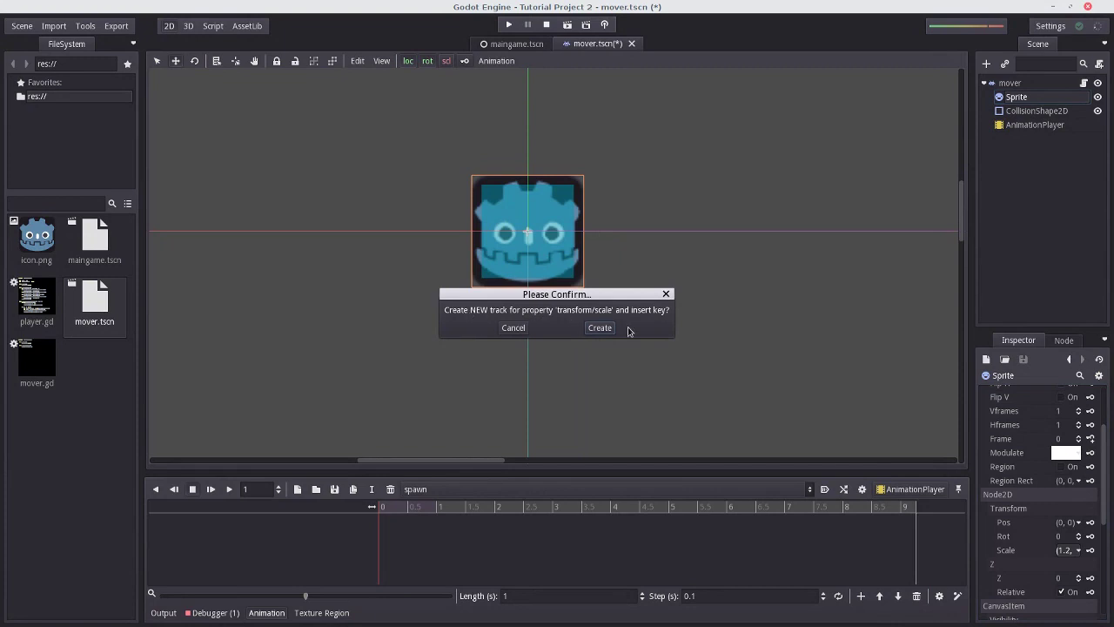
left_click(589, 326)
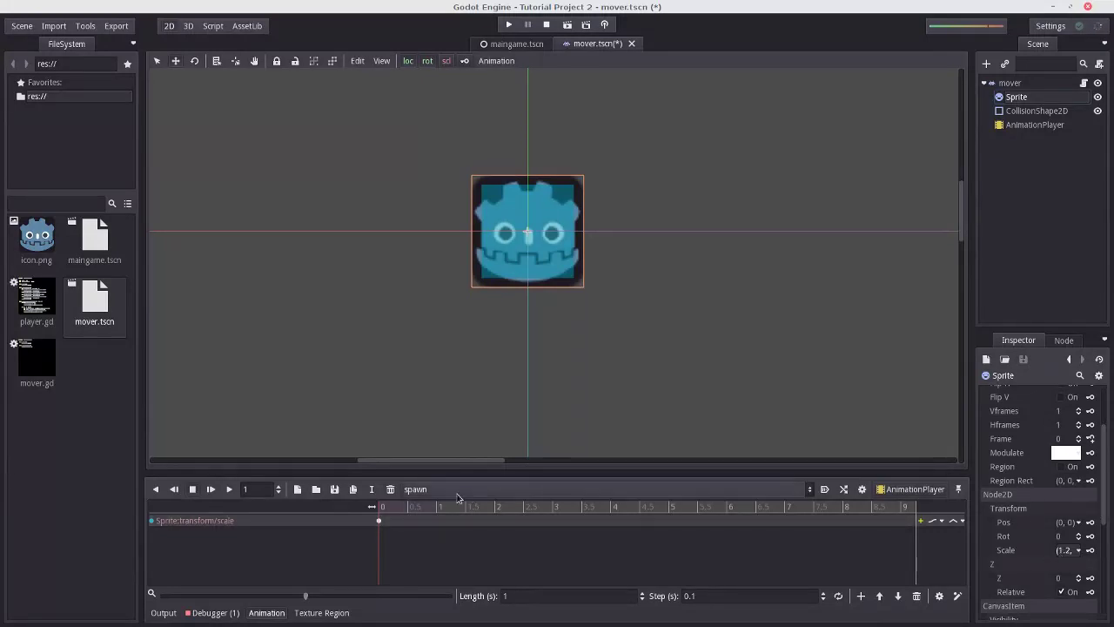
left_click(171, 524)
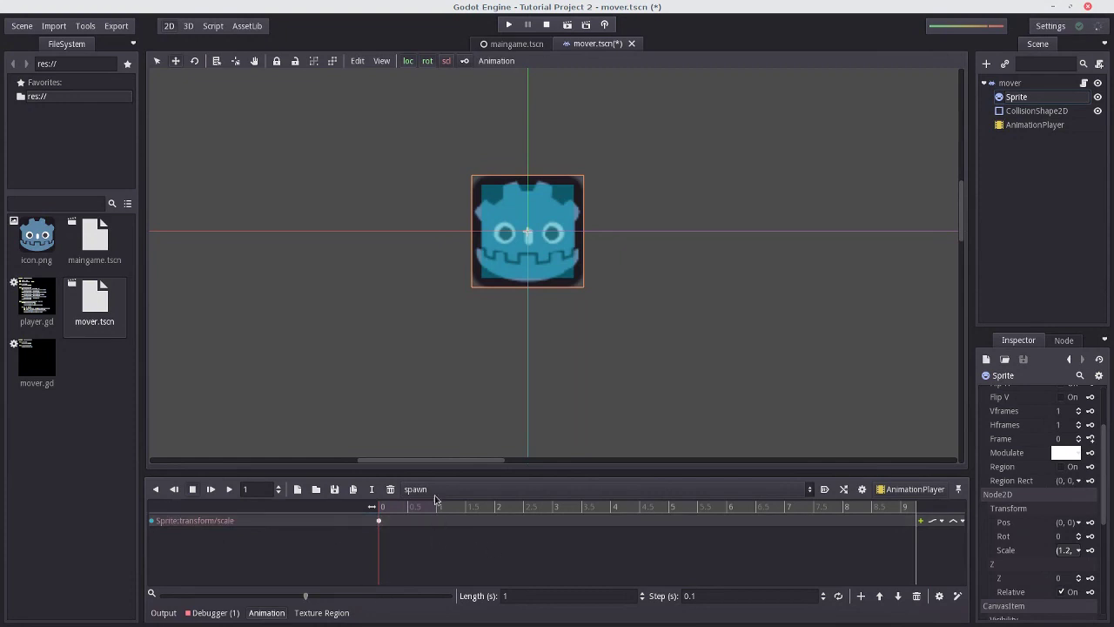
Step: Move the spawn animation's playhead to 0.2 seconds
left_click(383, 508)
mouse_move(383, 510)
left_mouse_down()
mouse_move(436, 509)
mouse_move(388, 509)
left_mouse_up()
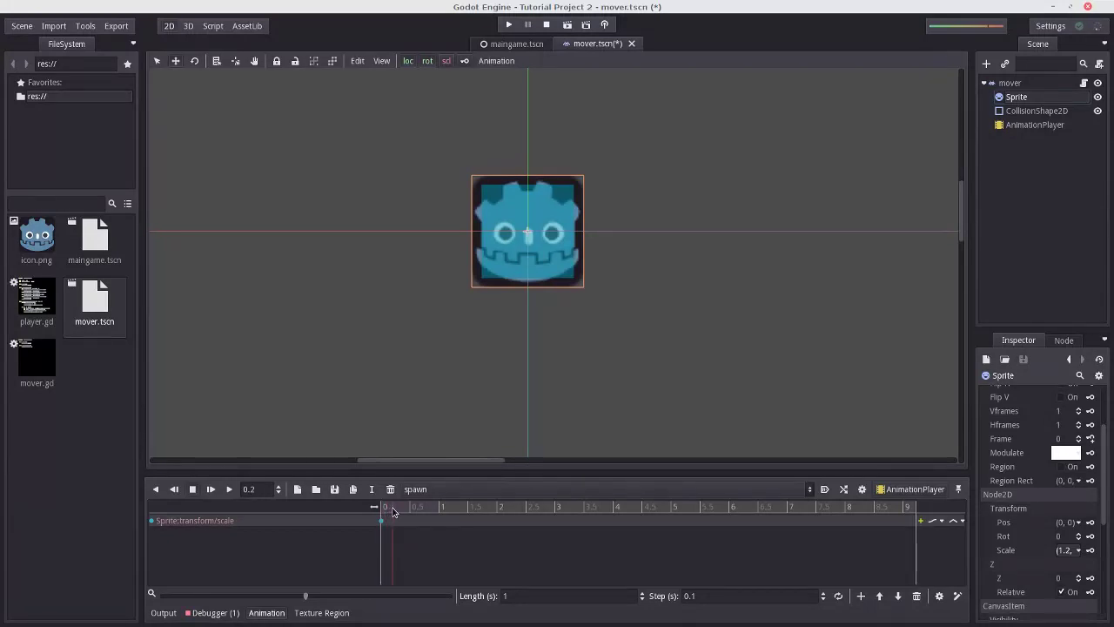
scroll(392, 528, "down", 3, "ctrl")
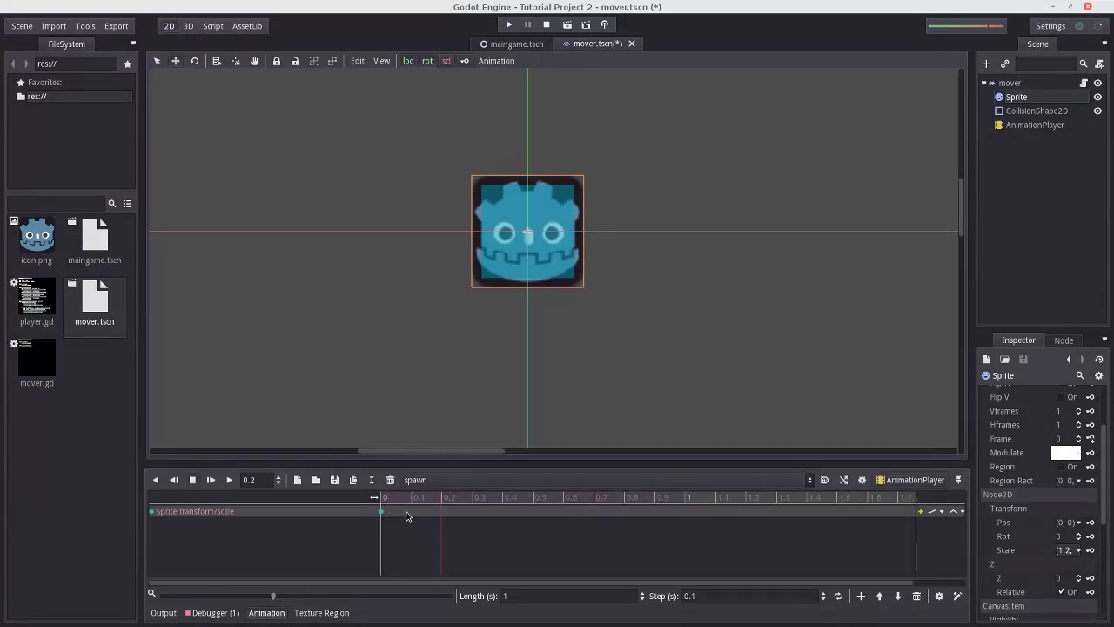
scroll(416, 514, "up", 5, "ctrl")
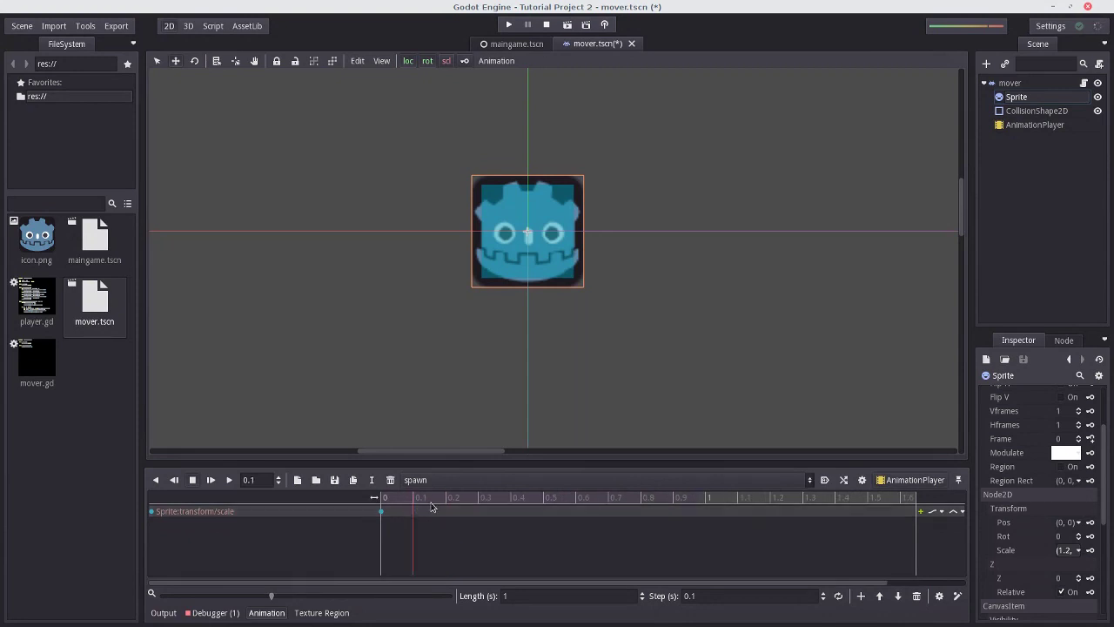
left_click(278, 483)
type("0.4")
key("Return")
key("BackSpace")
type("2")
key("Return")
Step: Set the Sprite scale back to (1, 1) and key it at 0.2 s
left_click(1067, 551)
key("Return")
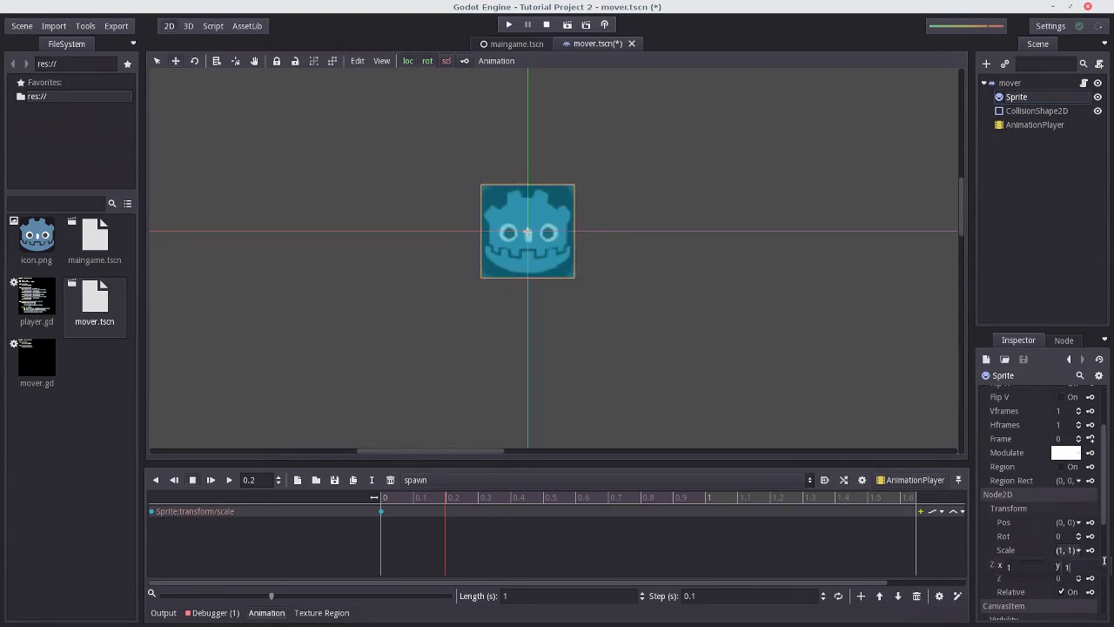
left_click(1090, 550)
scroll(599, 516, "down", 1, "ctrl")
scroll(467, 363, "down", 3)
scroll(415, 325, "up", 3)
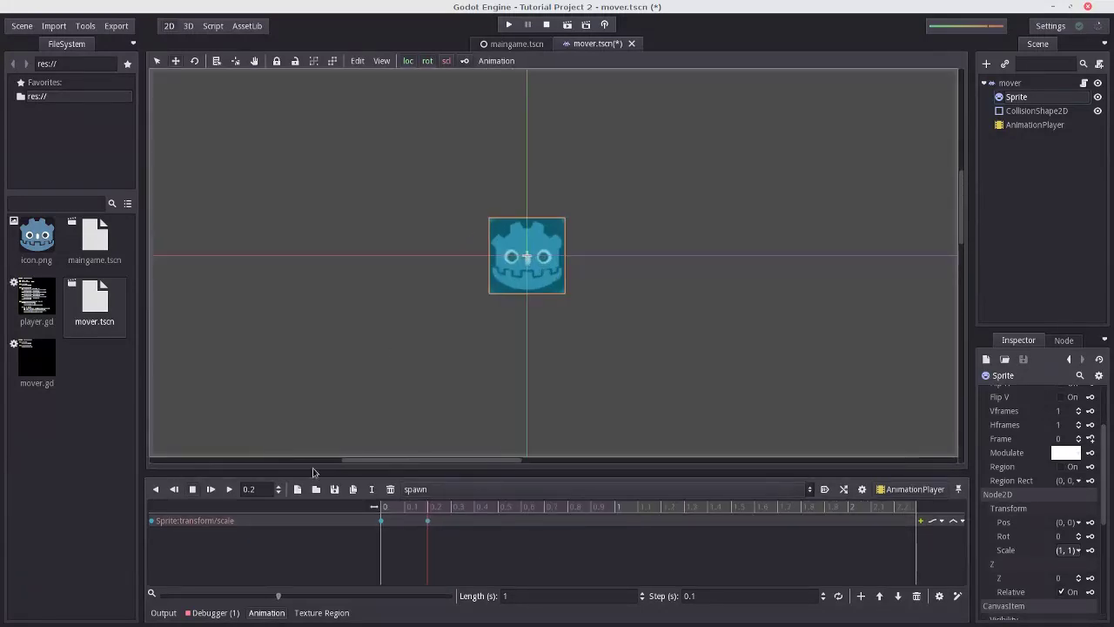
Step: Preview the spawn animation, then run the maingame scene
left_click(211, 490)
left_click(513, 44)
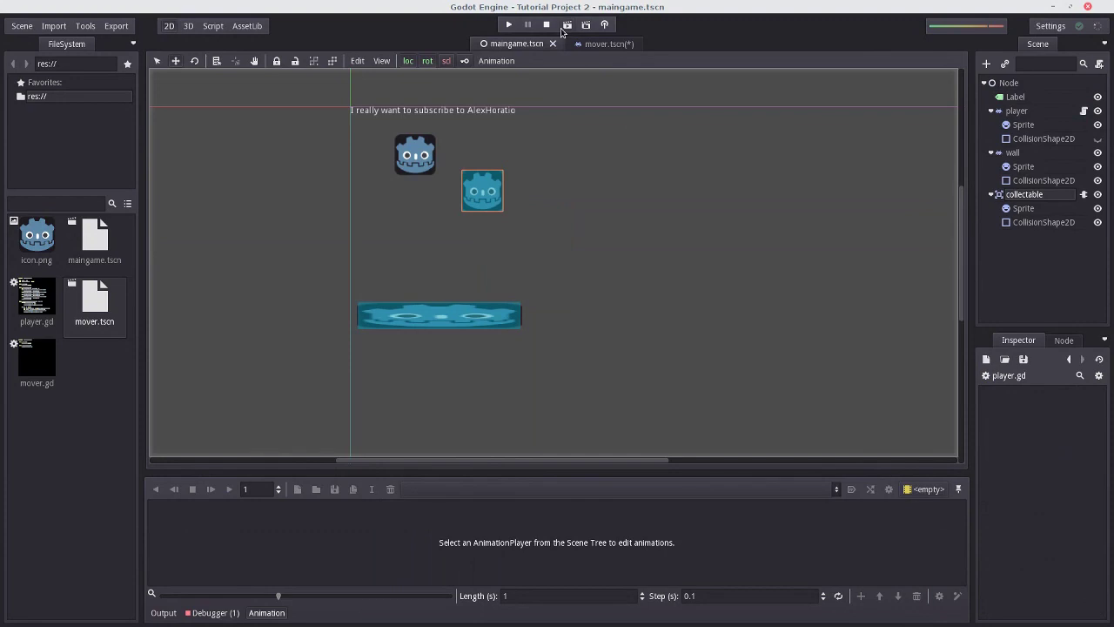
left_click(563, 26)
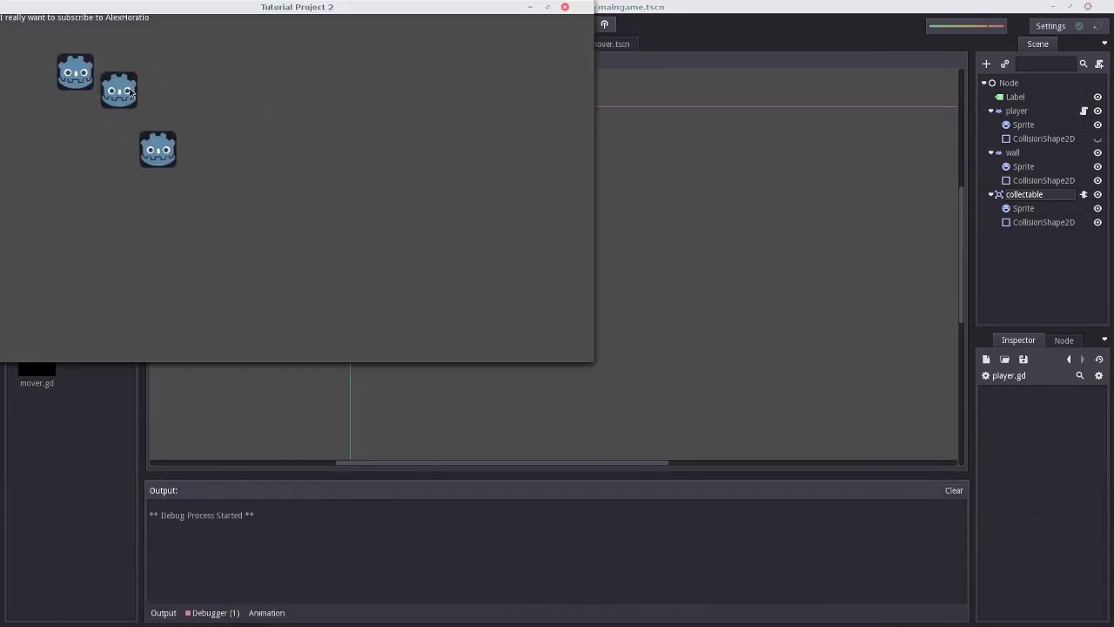
Step: Close the game, select mover's AnimationPlayer, and set spawn to autoplay on load
left_click(564, 7)
left_click(585, 44)
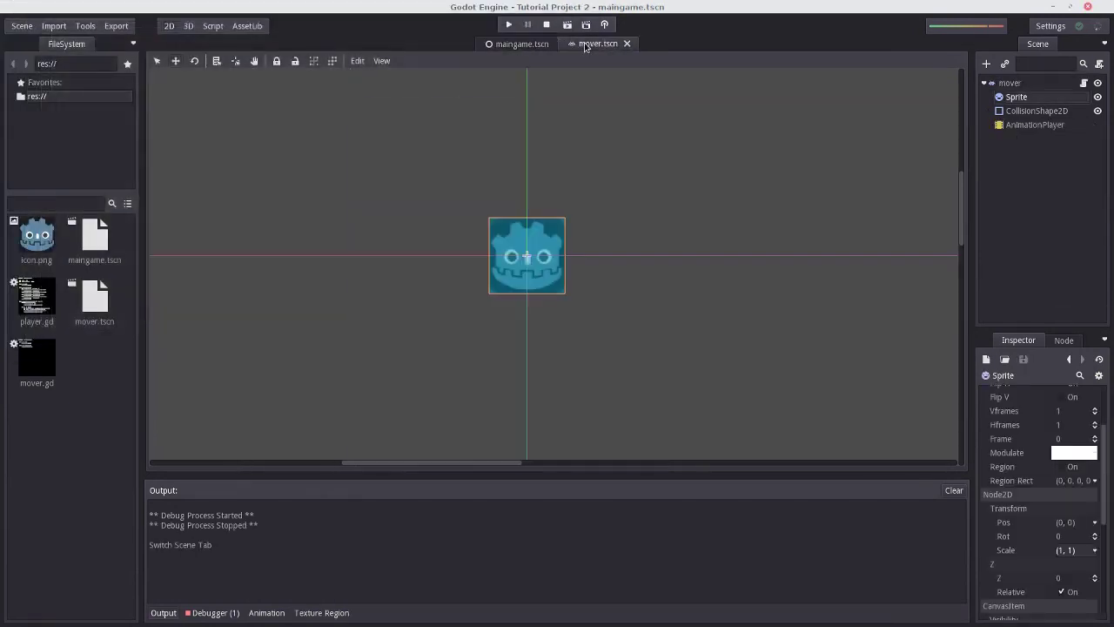
left_click(1060, 130)
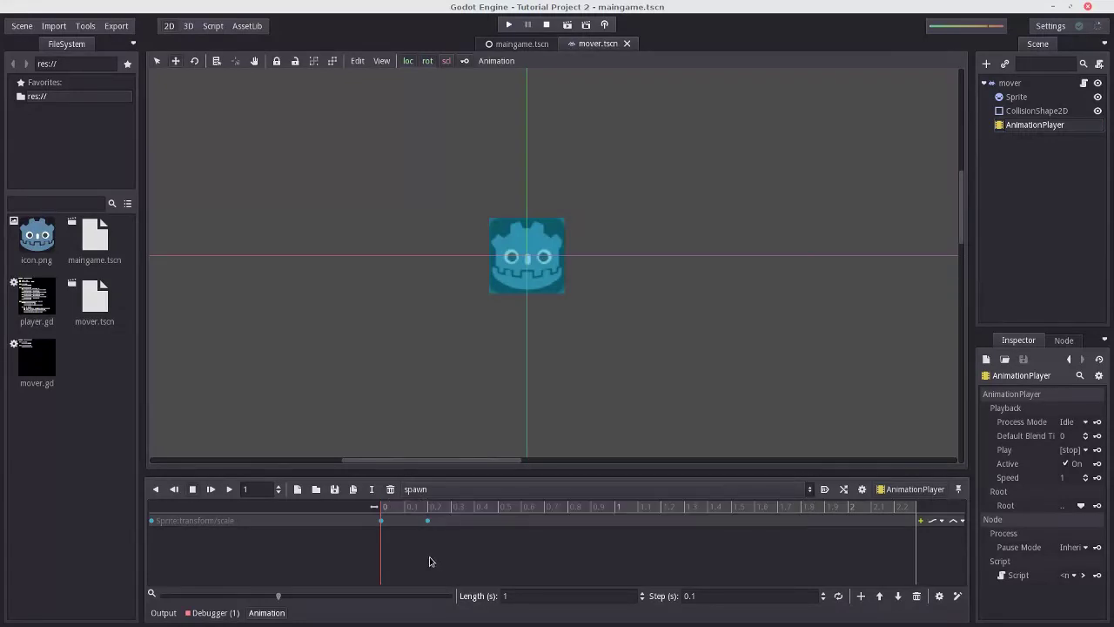
left_click(824, 488)
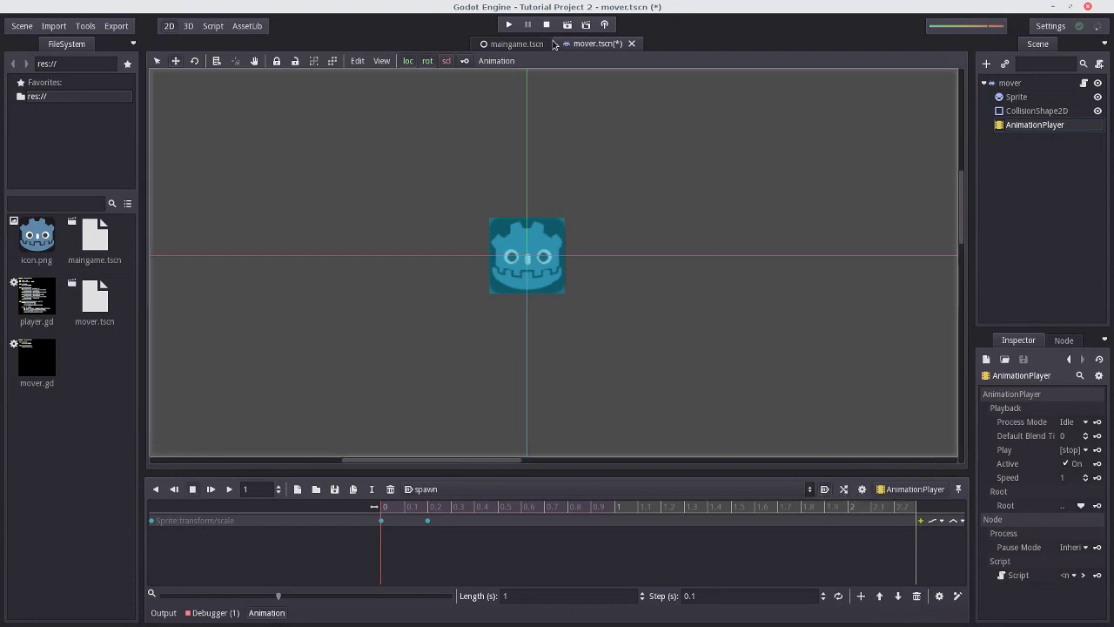
Step: Run maingame.tscn again to test the spawning movers
left_click(515, 48)
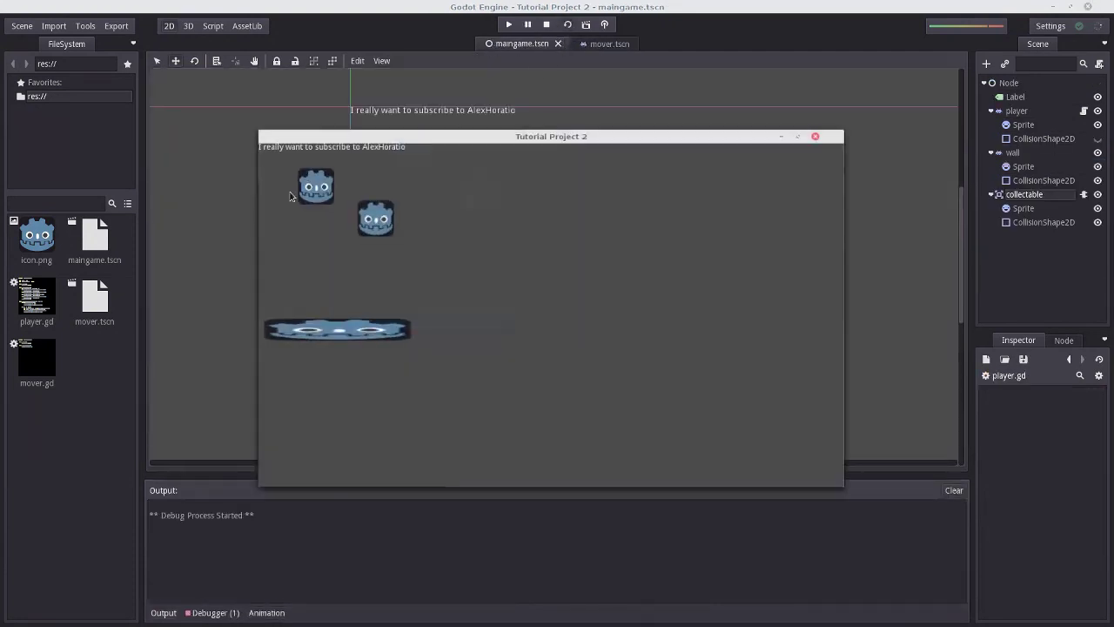
left_click(567, 25)
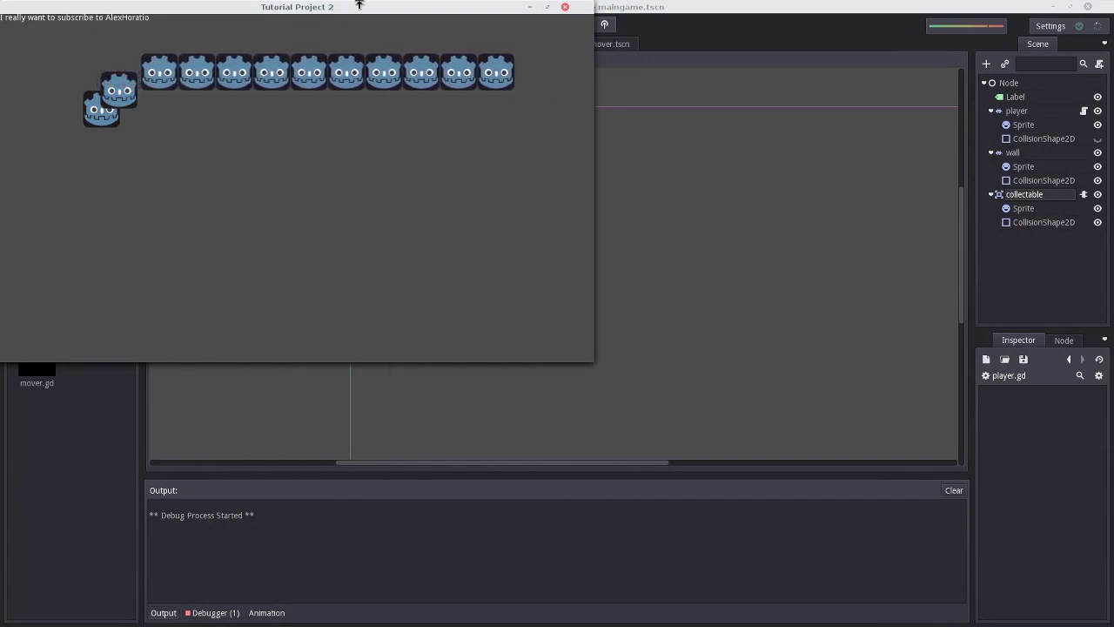
Step: Close the game, select the Sprite, and try Modulate tints before leaving it near white
left_click(565, 6)
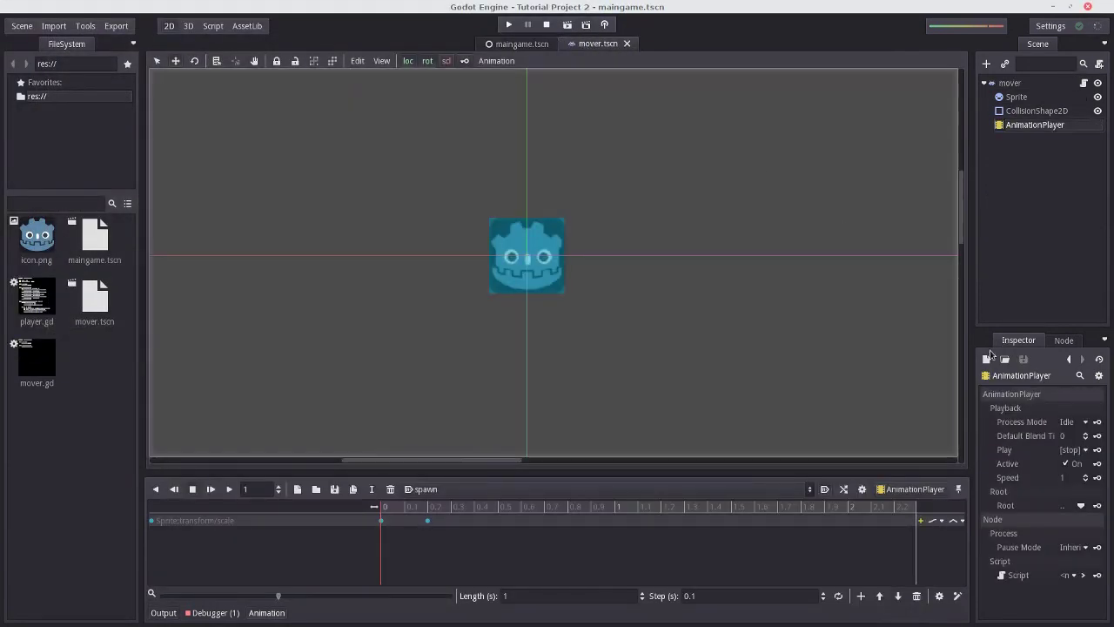
left_click(1044, 97)
scroll(1022, 461, "down", 3)
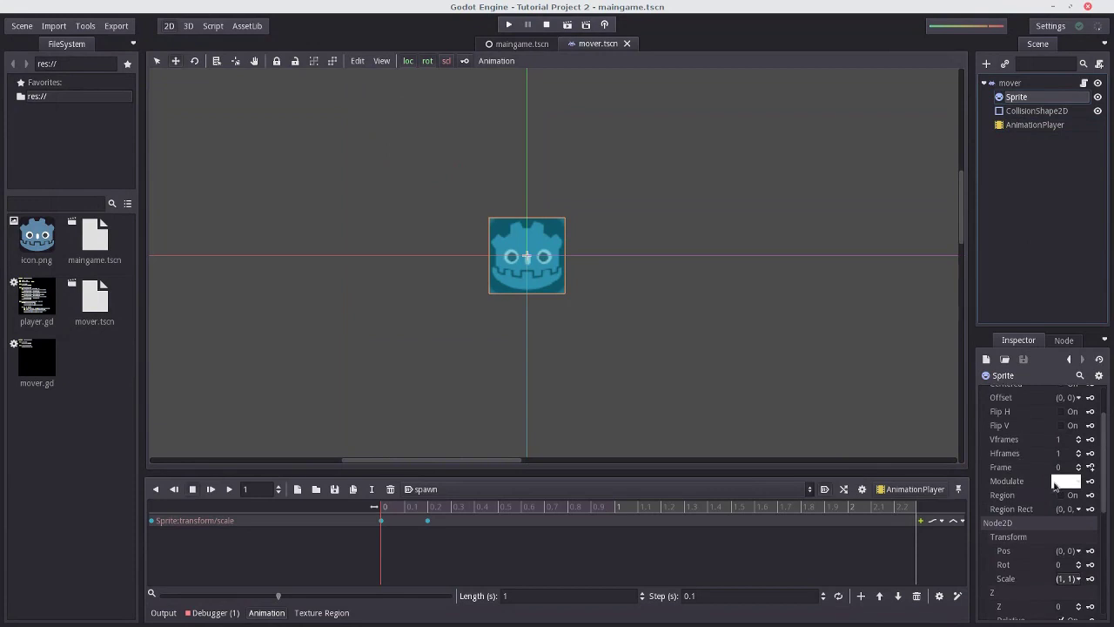
left_click(1063, 481)
left_click_drag(1056, 485, 927, 383)
left_click(1015, 298)
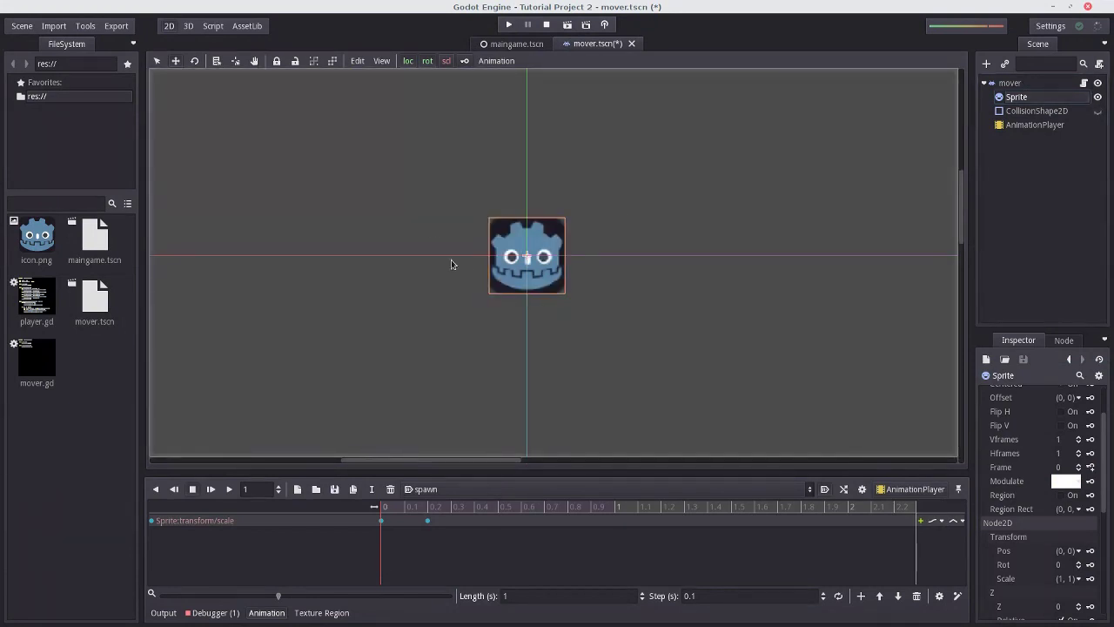
scroll(477, 273, "up", 4)
scroll(587, 226, "up", 4)
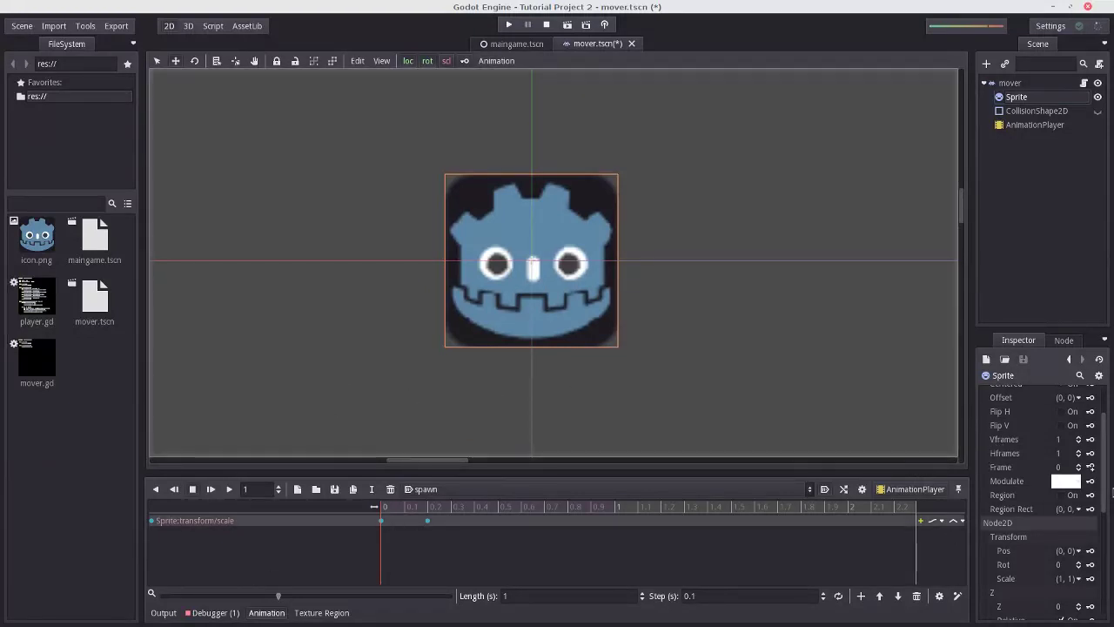
scroll(1099, 503, "up", 2)
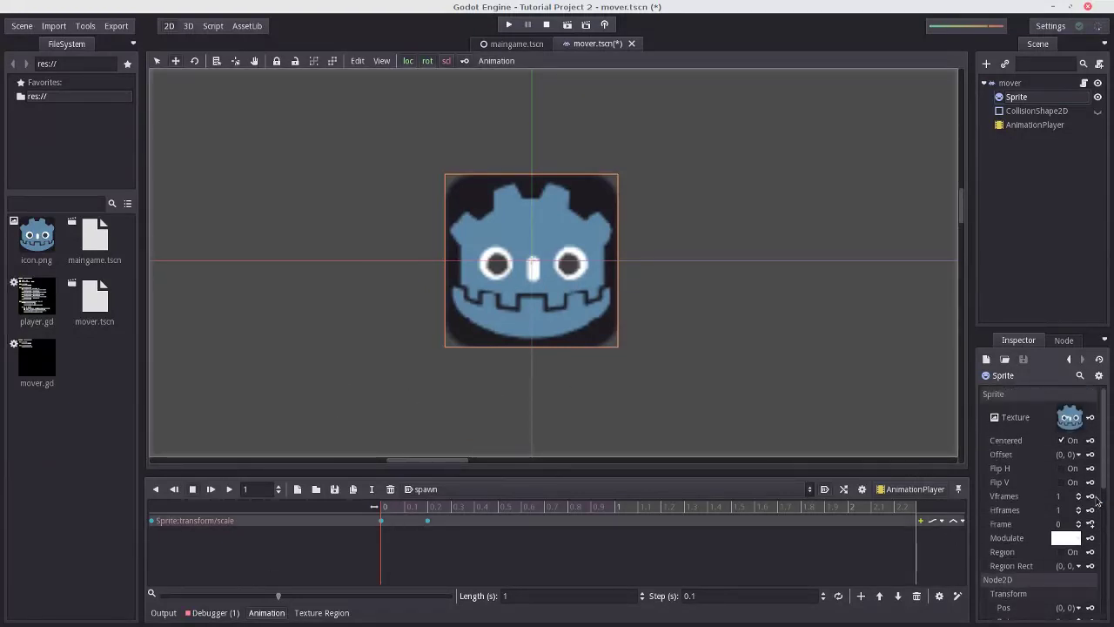
Step: Key the Sprite's offset at 0 s to create an offset track, then set offset to (500, 500)
left_click(1090, 453)
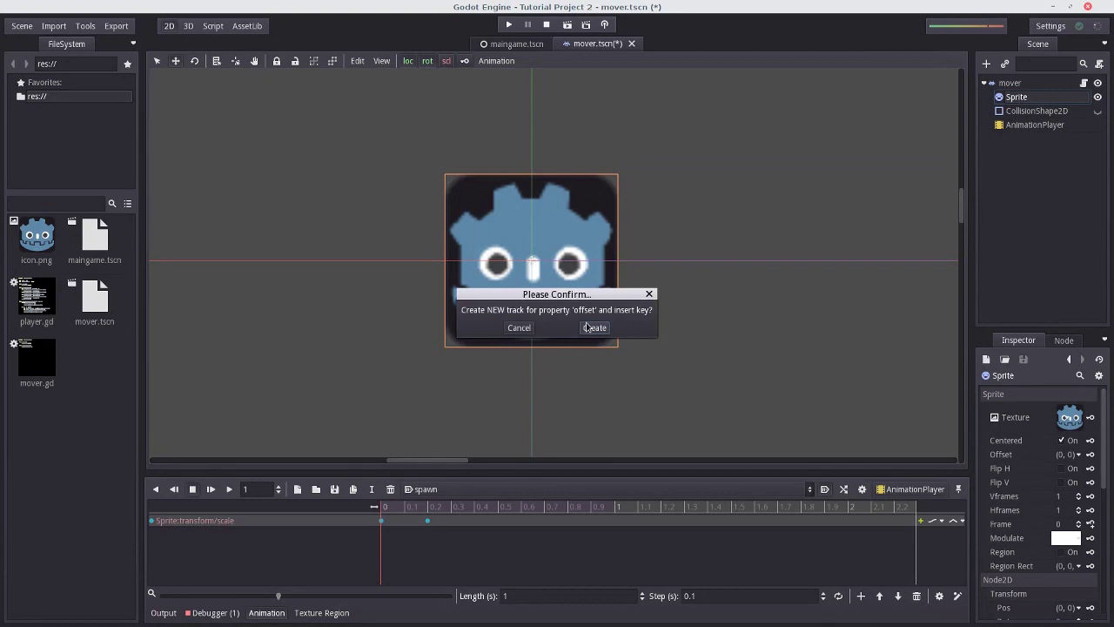
left_click(590, 327)
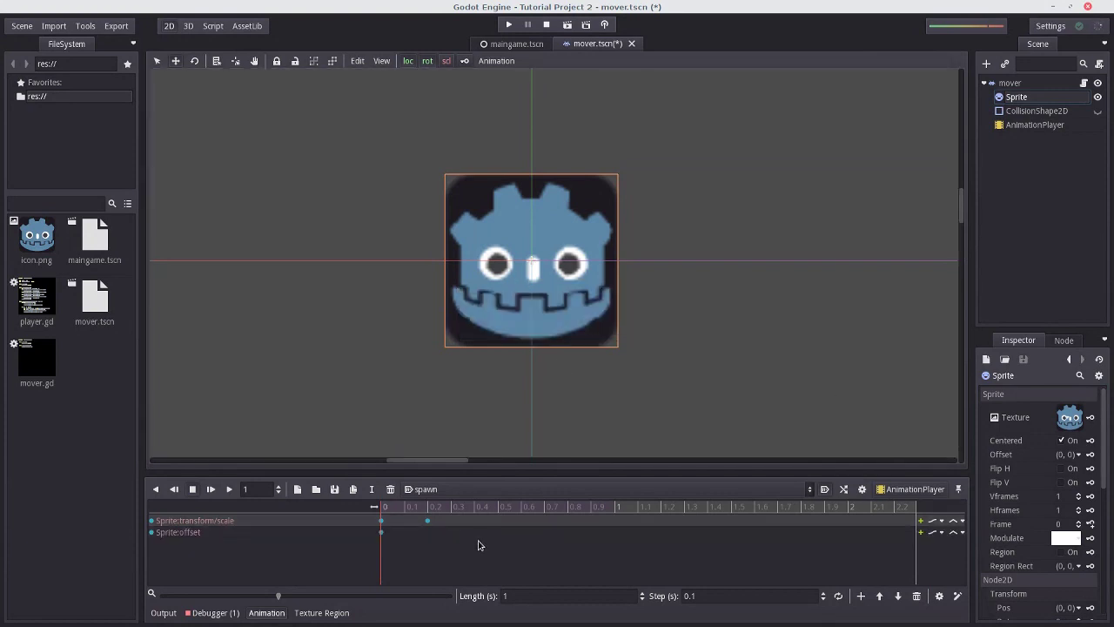
left_click(1070, 454)
type("1")
key("Tab")
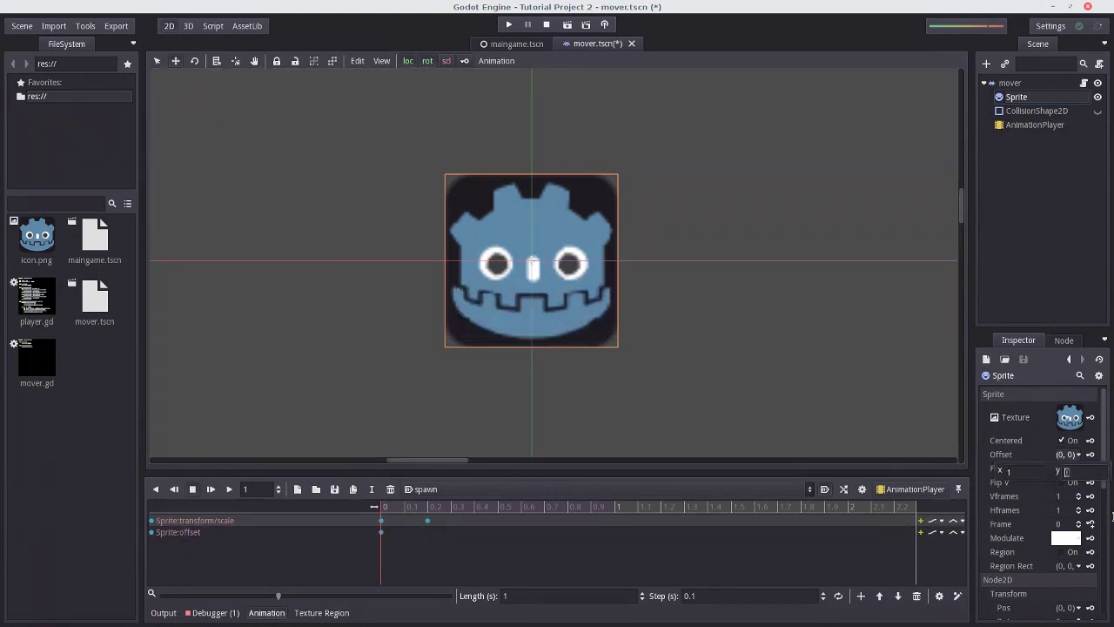
key("shift+Tab")
type("500")
key("Tab")
type("500")
key("Return")
Step: Add a second offset key at 0.2 s, reset the offset to (0, 0), and rewind spawn
left_click(427, 506)
left_click(1068, 454)
type("1")
key("Tab")
type("1")
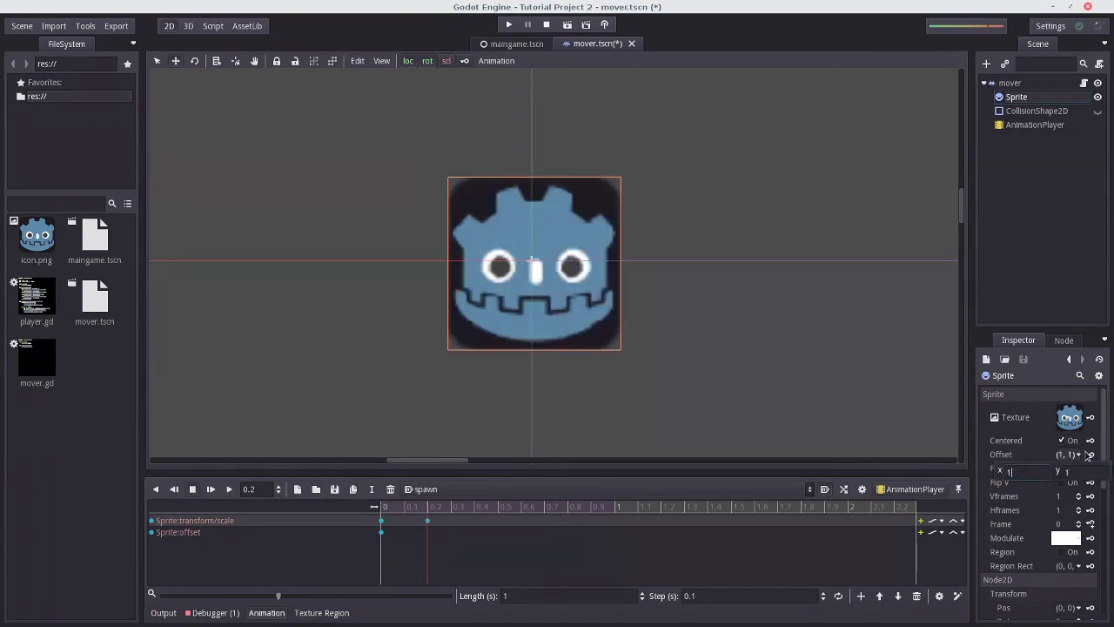
left_click(1088, 454)
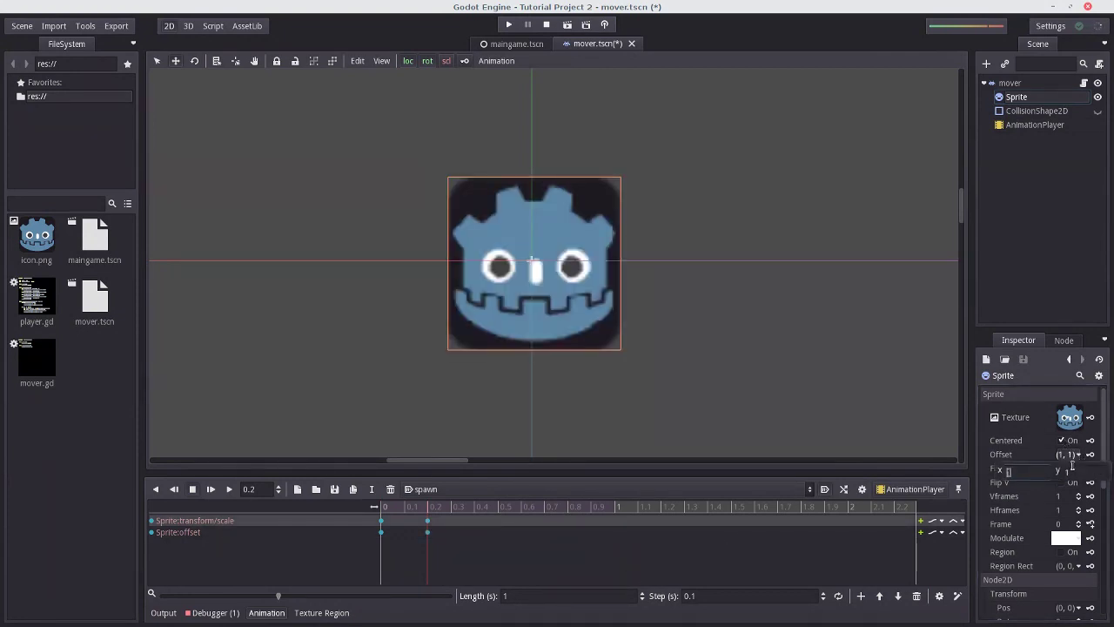
type("0")
key("Tab")
type("0")
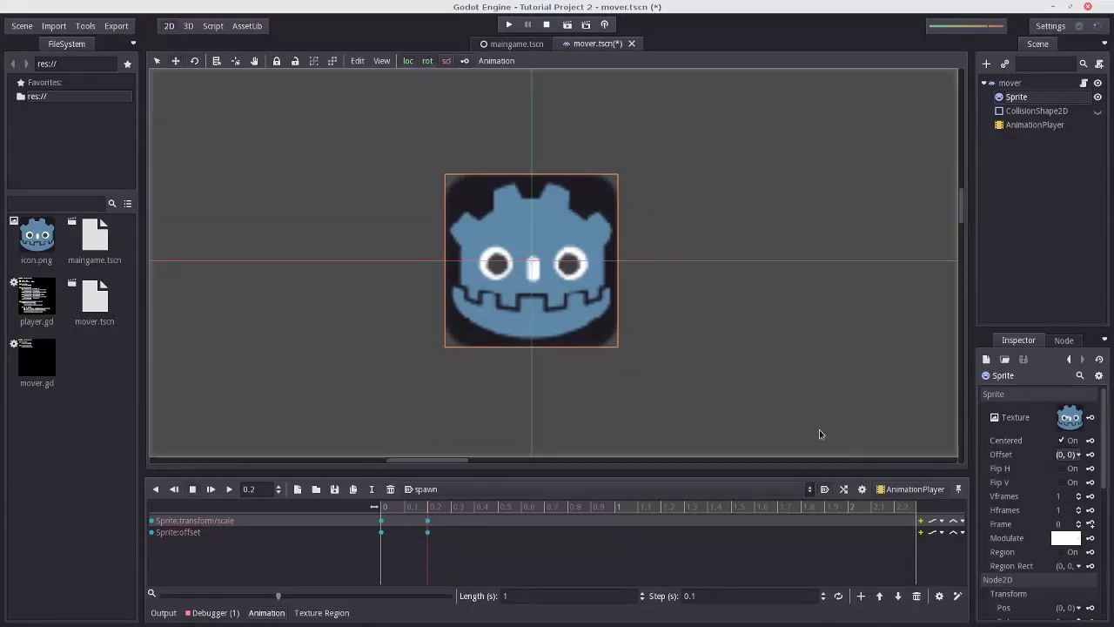
left_click(213, 490)
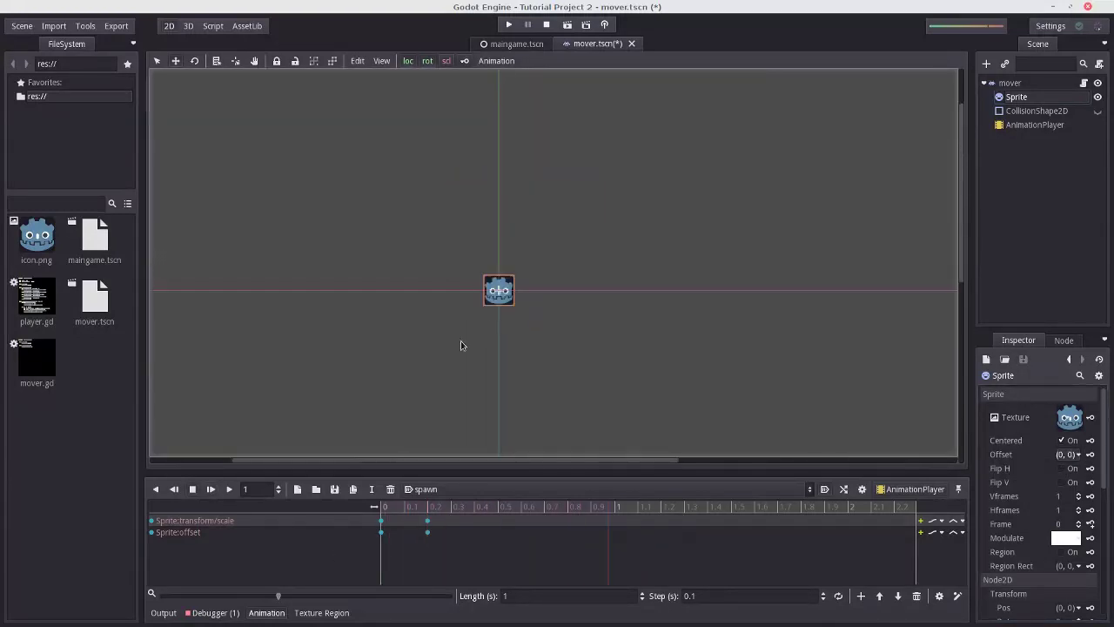
Step: Test-run the maingame.tscn scene, then close the game window
left_click(509, 44)
left_click(567, 26)
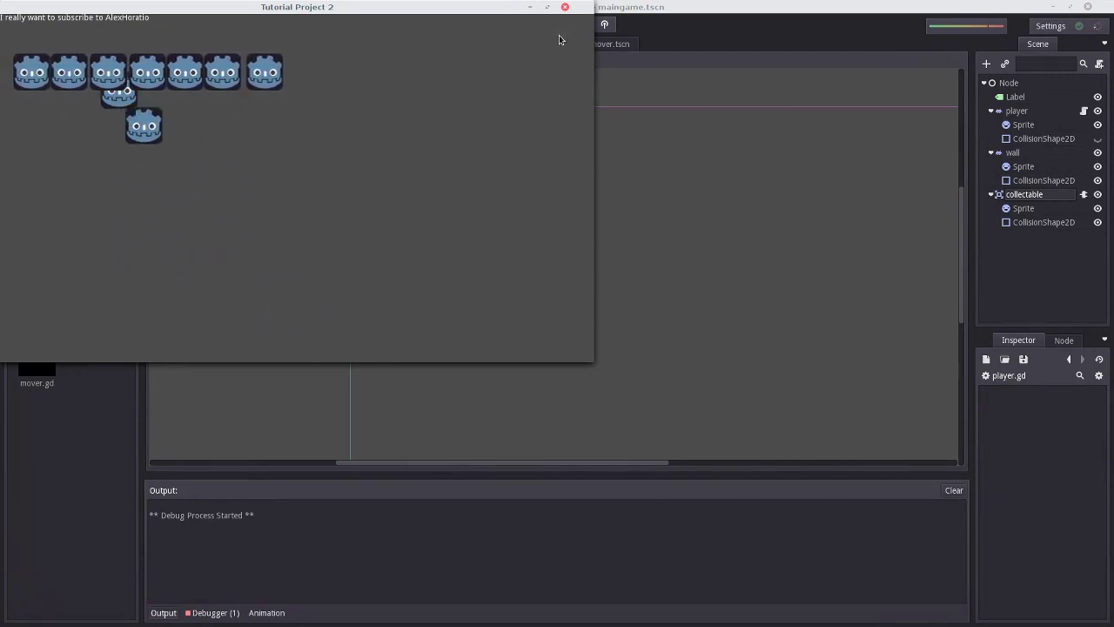
left_click(566, 8)
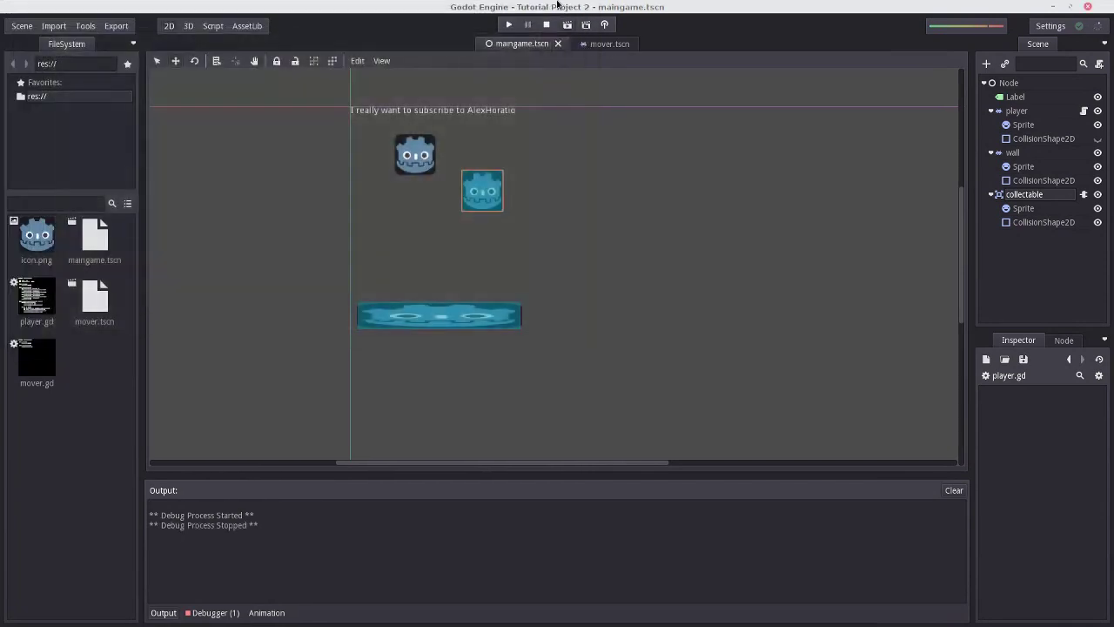
Step: Delete the Sprite:offset track from the mover's spawn animation
left_click(624, 43)
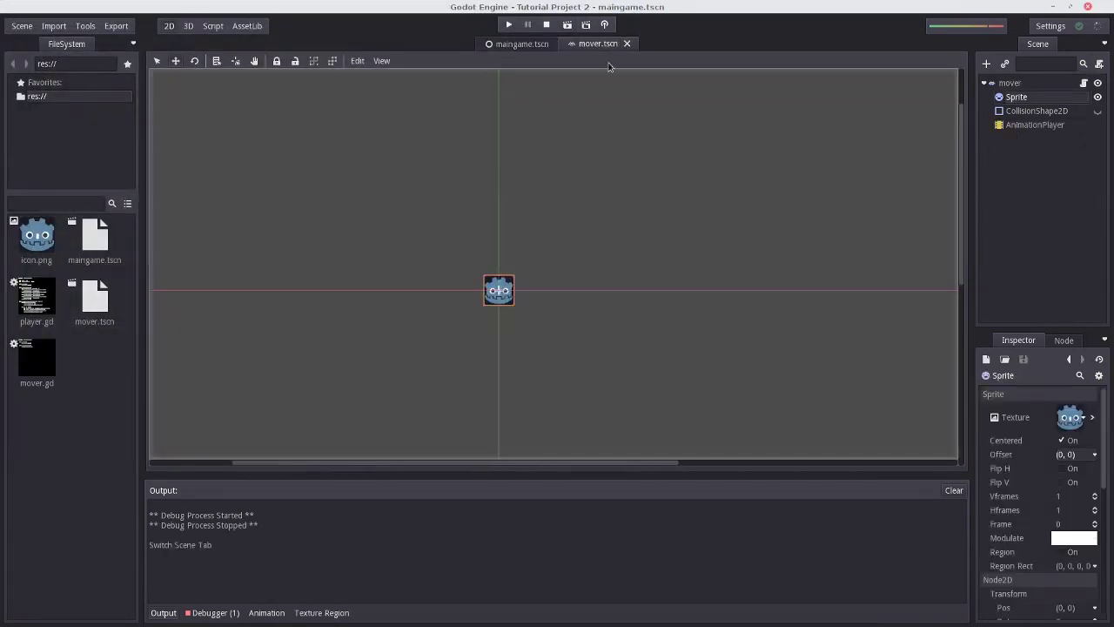
left_click(1012, 125)
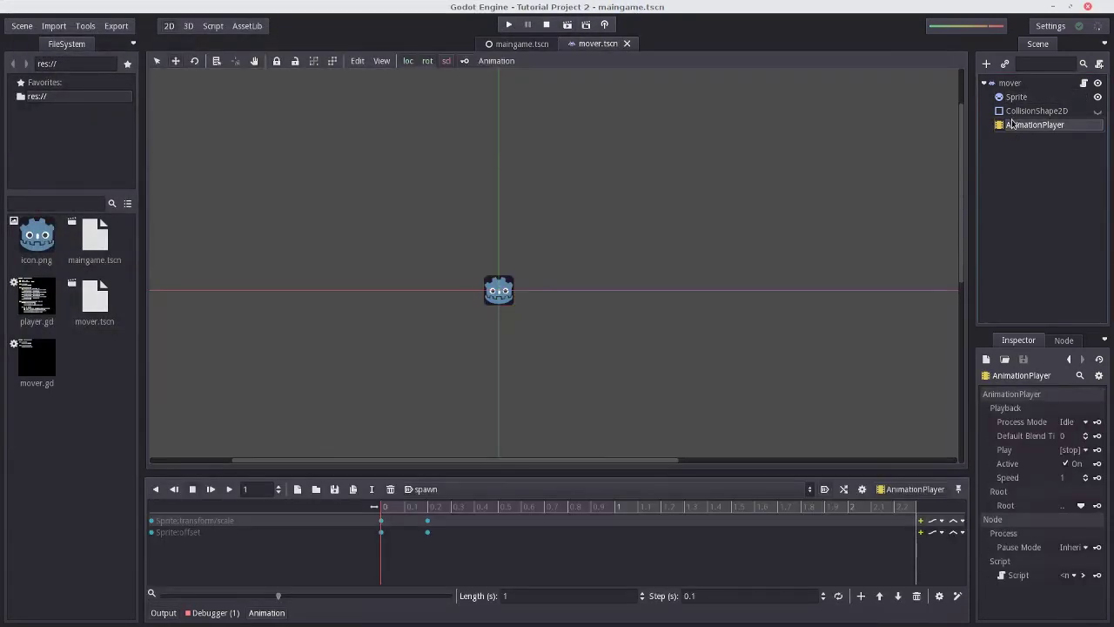
left_click(308, 532)
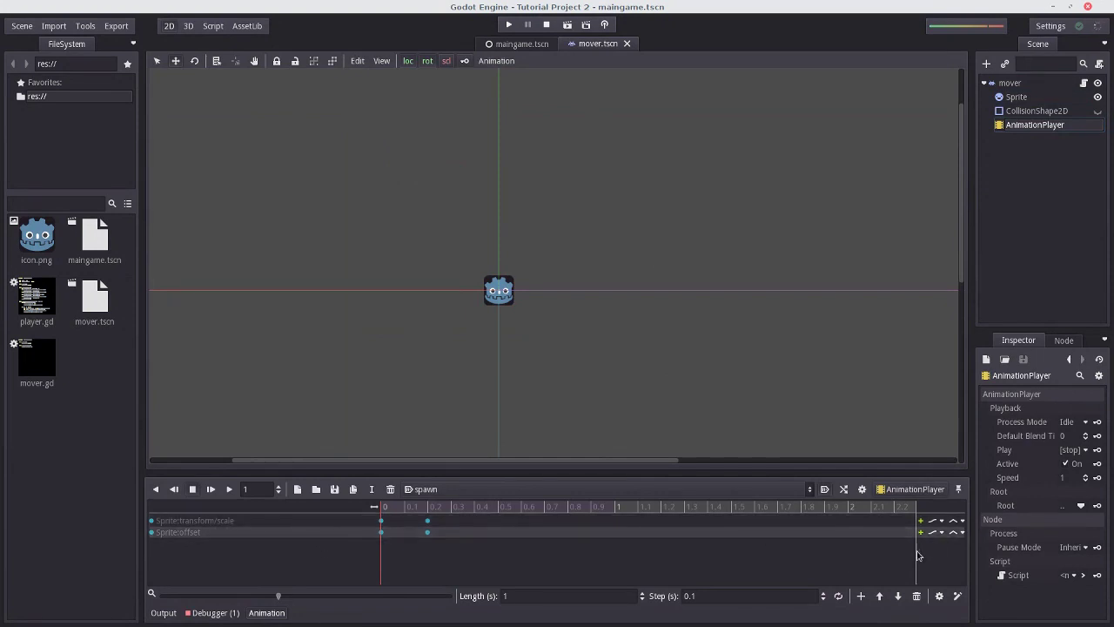
left_click(916, 595)
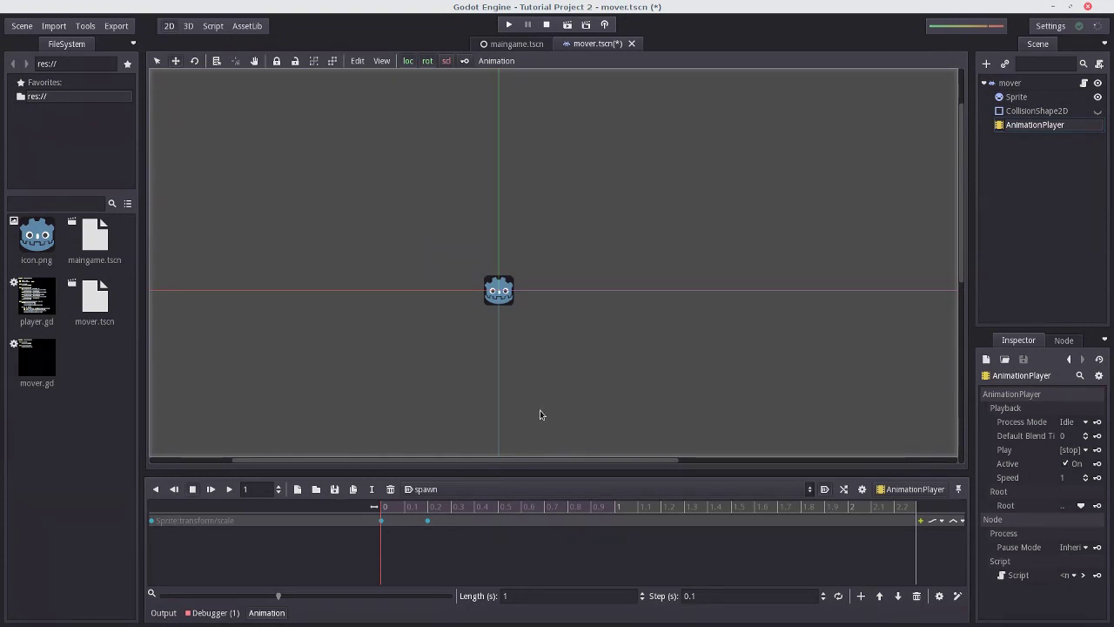
scroll(540, 414, "up", 1)
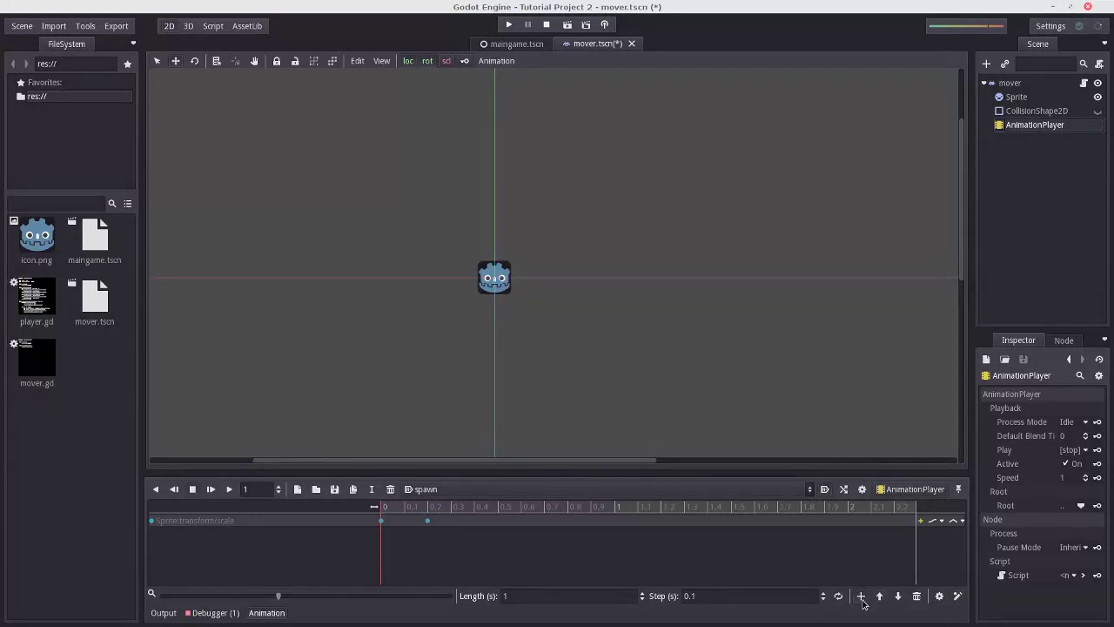
Step: Add a Call Func track to spawn that targets the mover root node
left_click(862, 597)
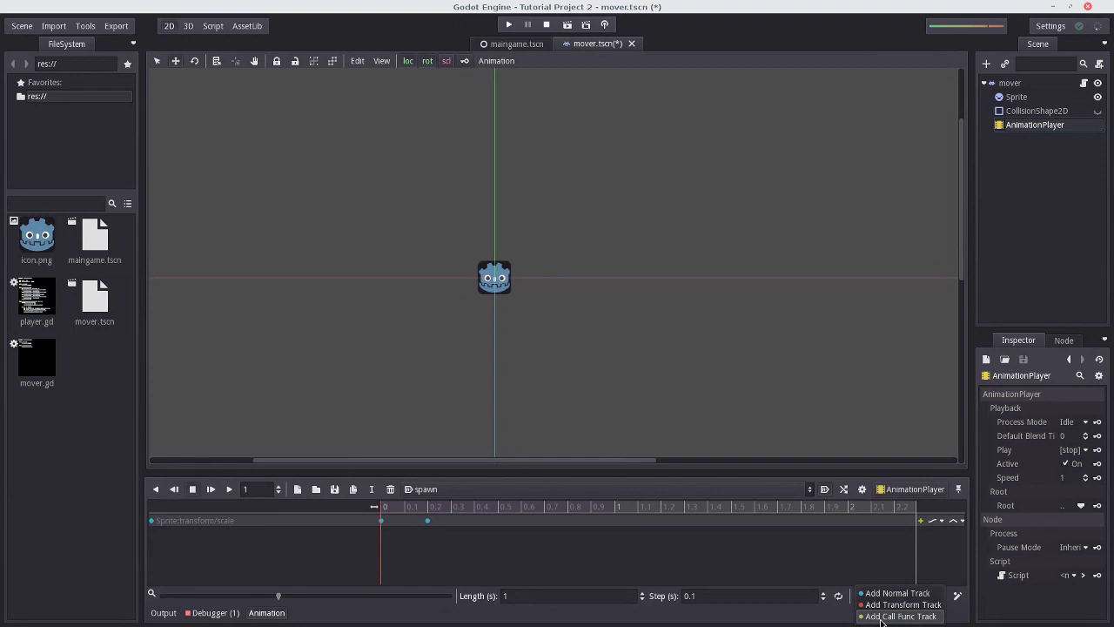
left_click(882, 616)
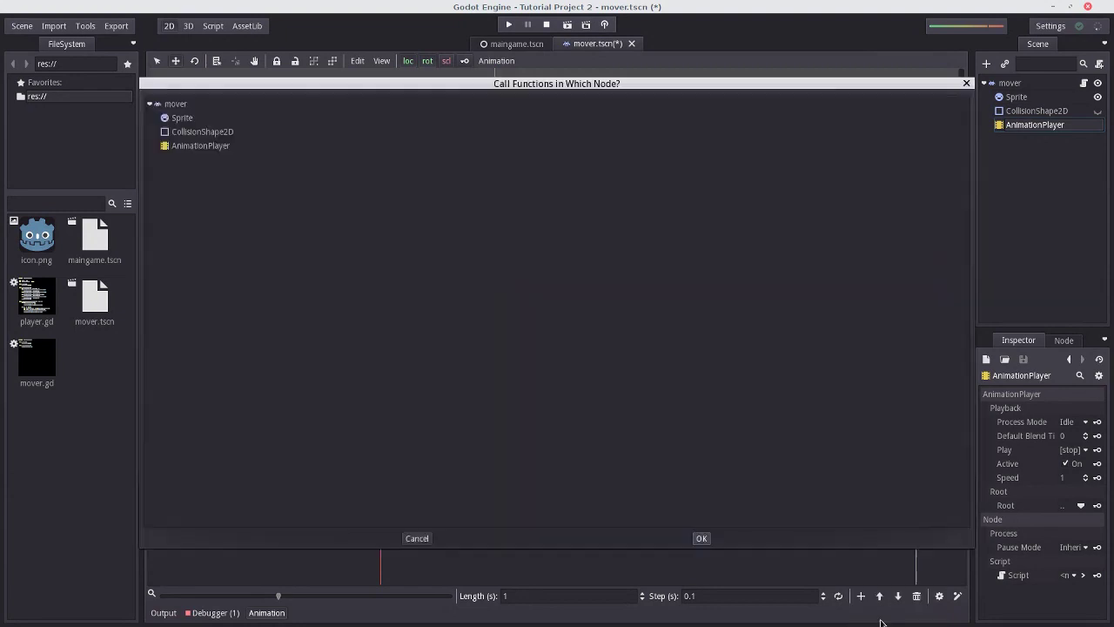
left_click(206, 109)
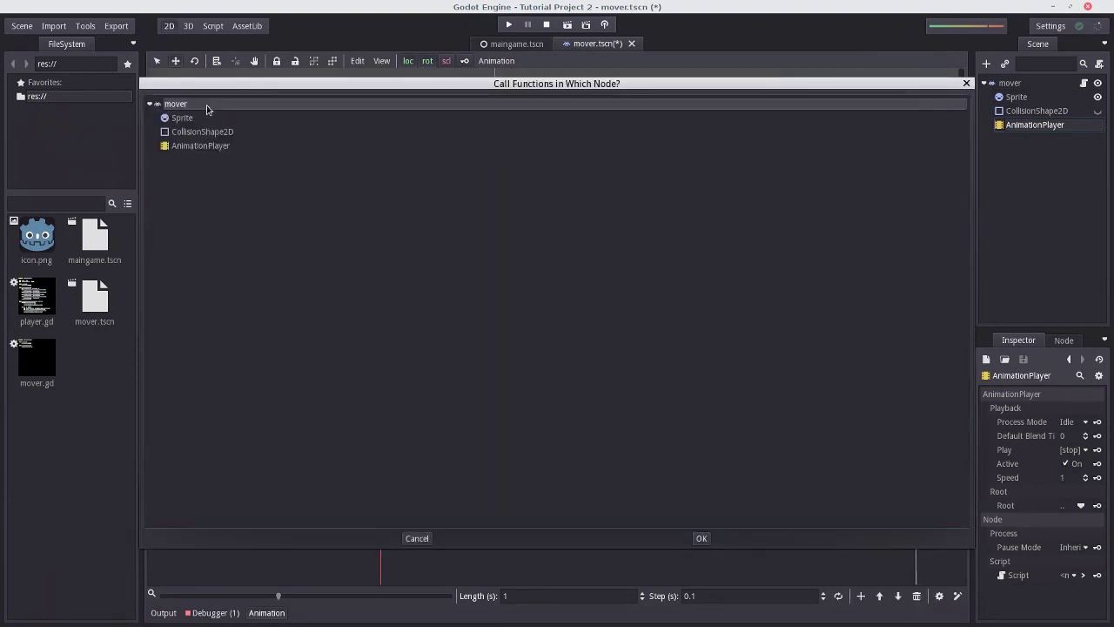
double_click(206, 109)
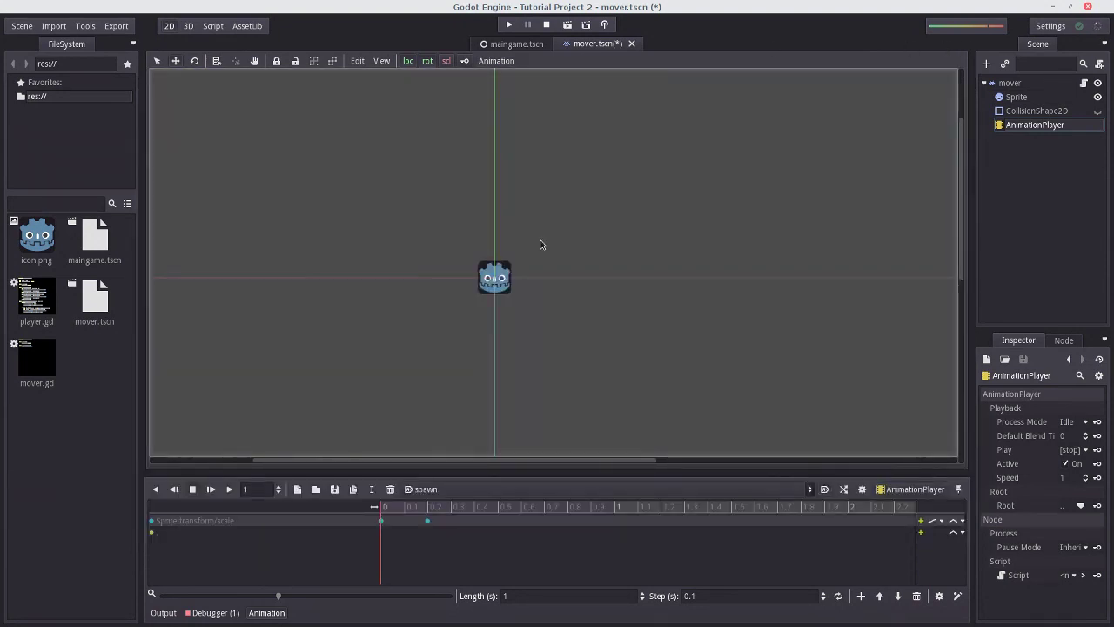
Step: Add func speak_to_me(message): with print(message) below _process in mover.gd and save
left_click(1083, 83)
left_click(391, 331)
key("Return")
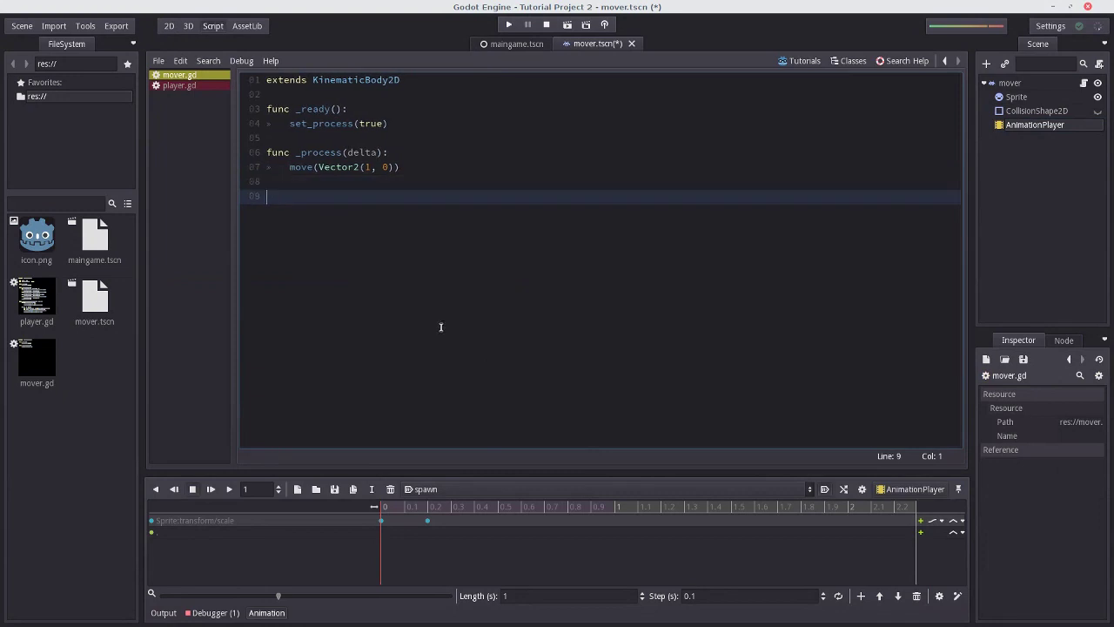
type("func speak_to_me(message):")
key("Return")
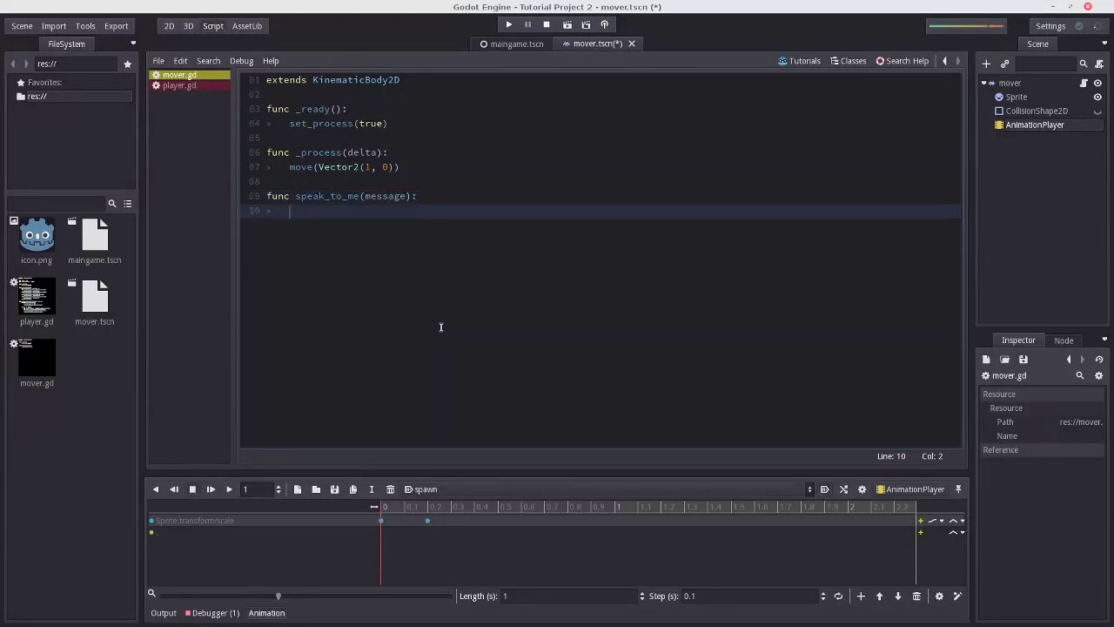
type("print(message)")
key("ctrl+s")
Step: Highlight the message parameter and its use in the print line
left_click(402, 94)
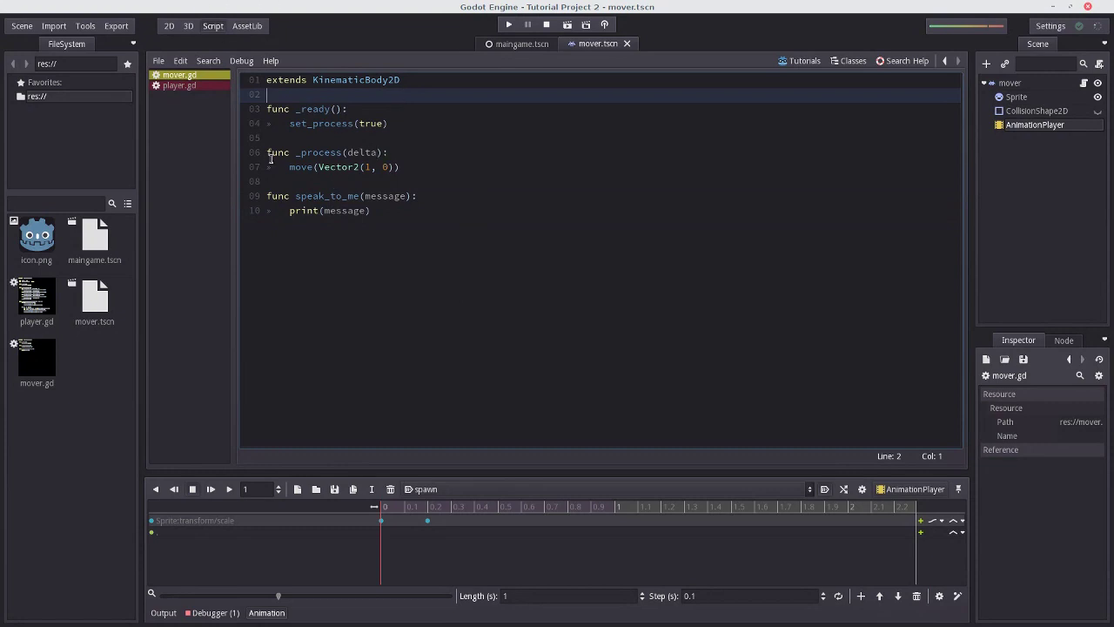
double_click(377, 198)
double_click(342, 212)
triple_click(321, 214)
left_click(461, 196)
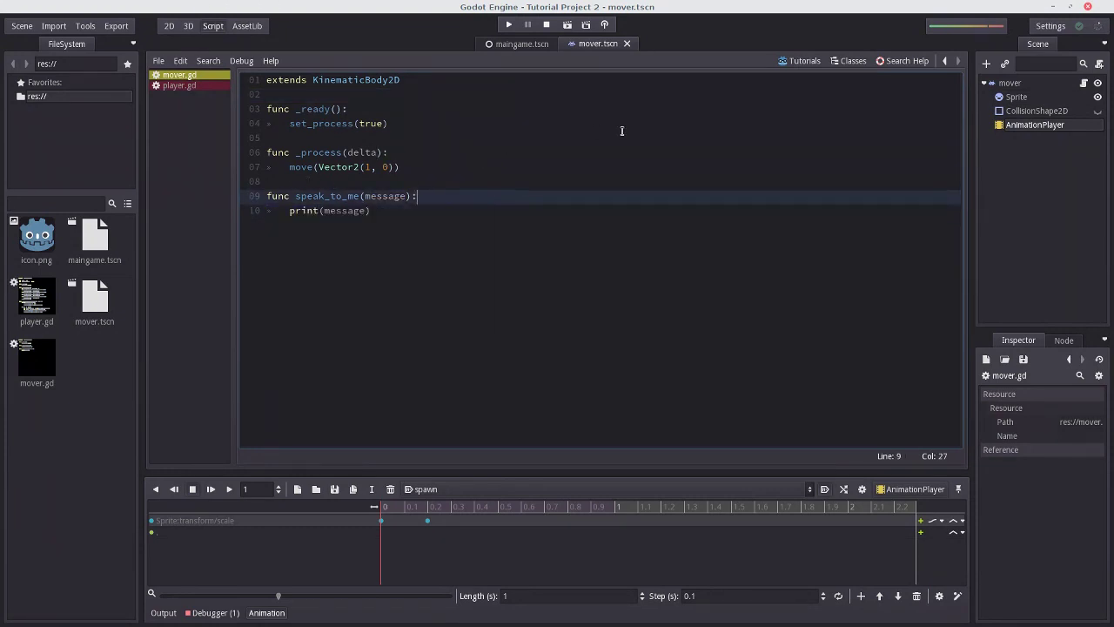
Step: Insert a key at 0 s on the Call Func track and open its settings for editing
left_click(1043, 100)
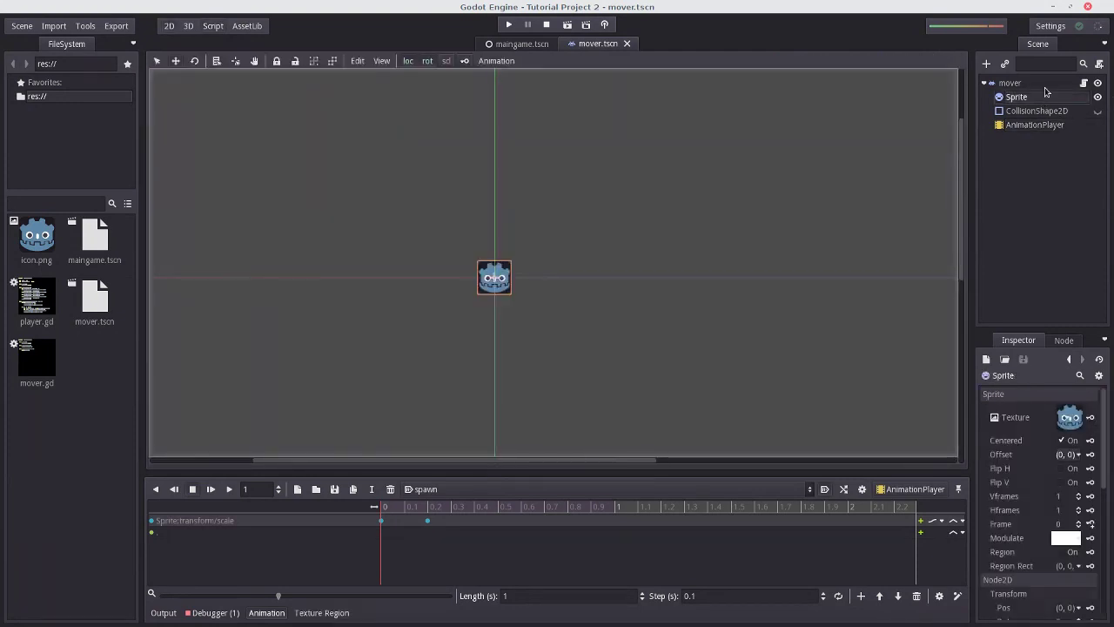
left_click(350, 327)
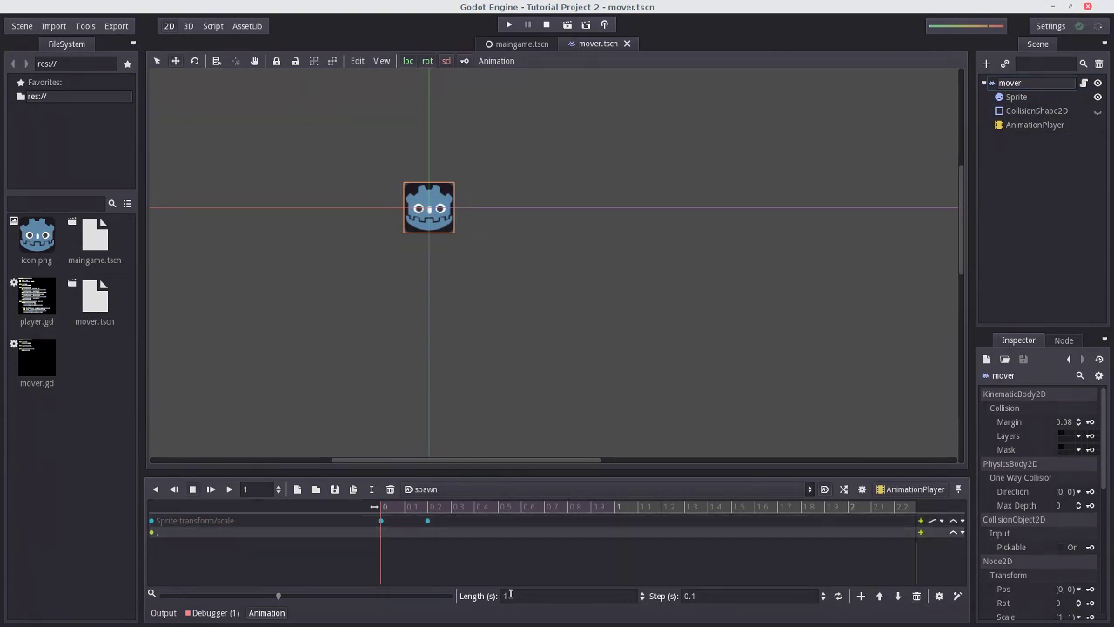
left_click(381, 520)
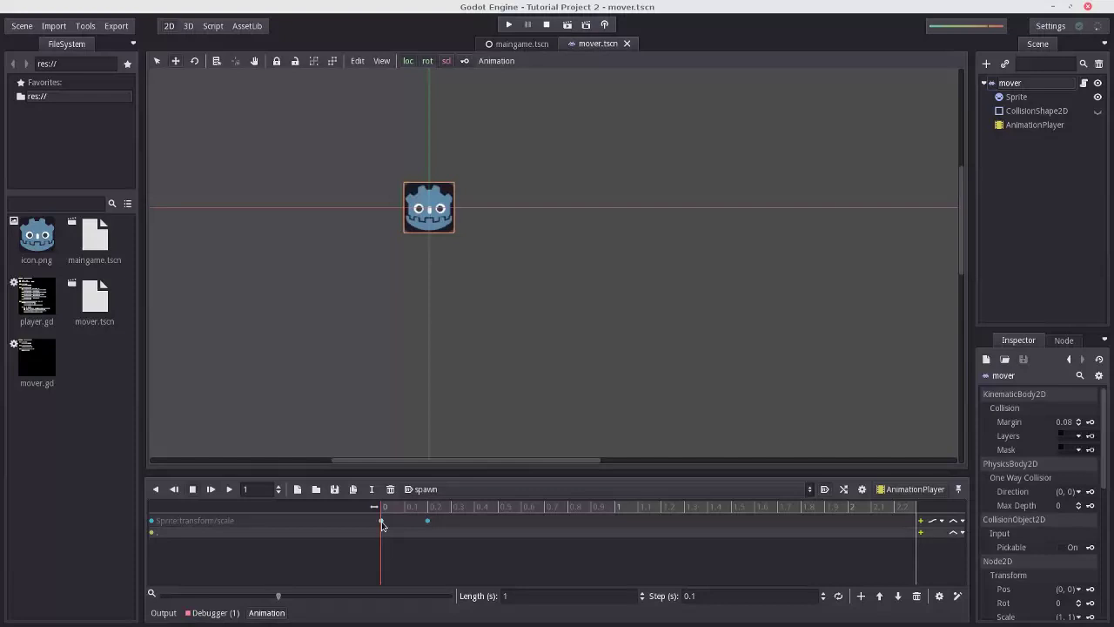
left_click(1092, 507)
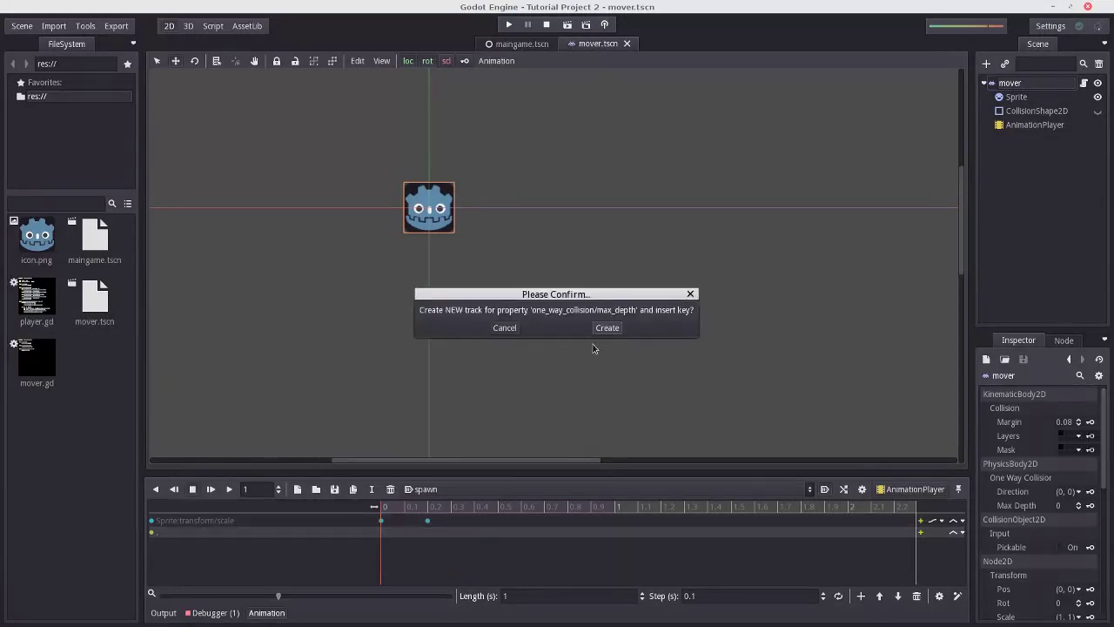
left_click(508, 326)
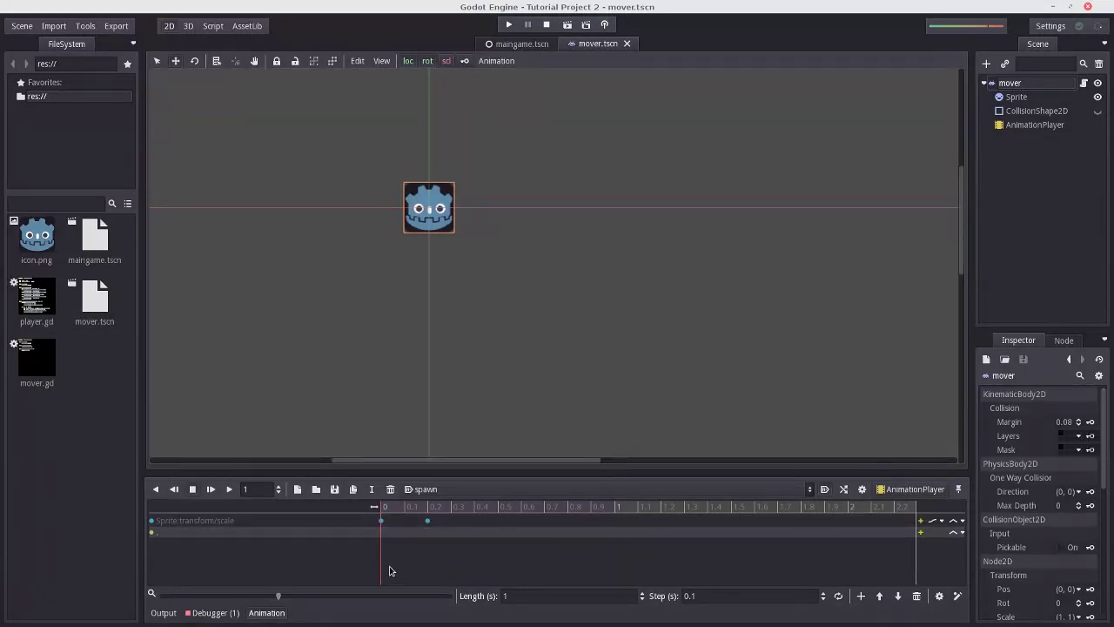
left_click(921, 533)
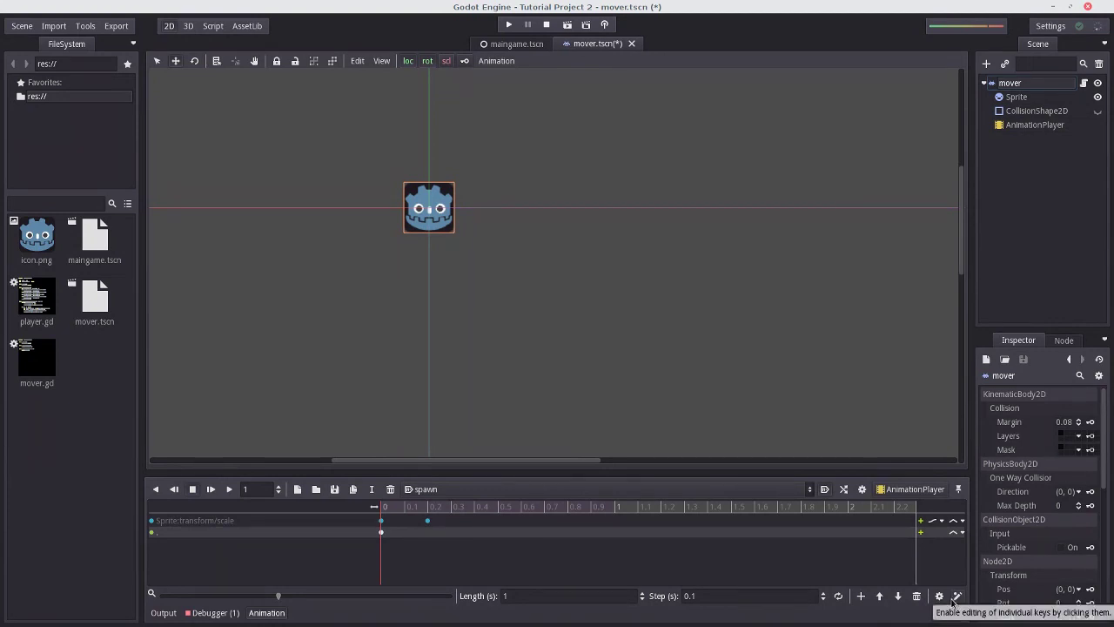
left_click(956, 596)
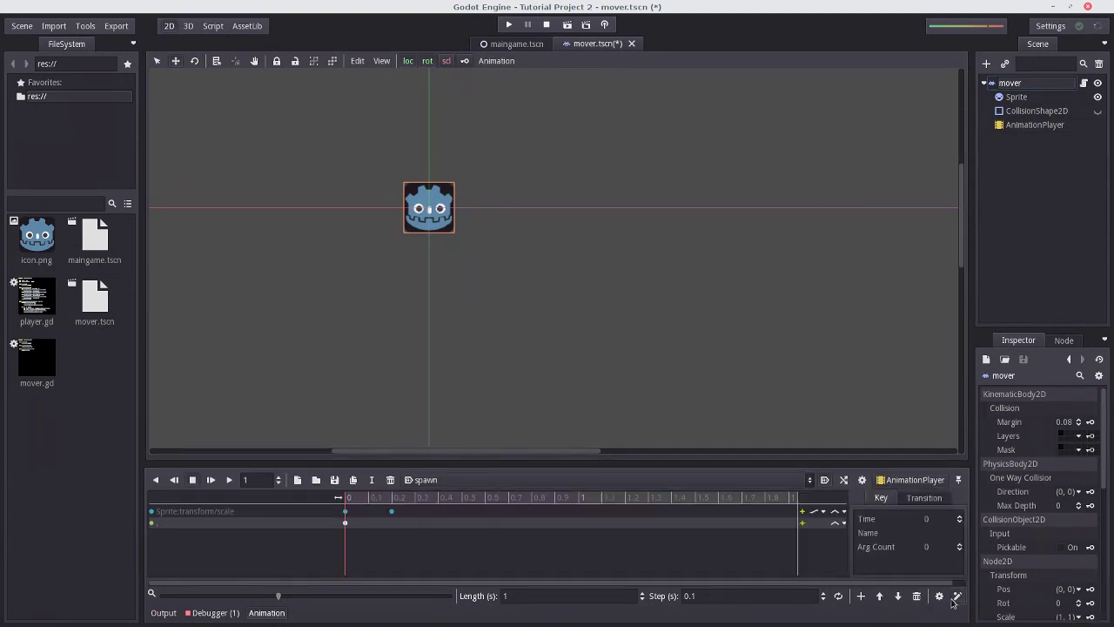
Step: Set the call key to speak_to_me with one String argument 'Please subscribe', then save
left_click(936, 538)
type("speak_to_")
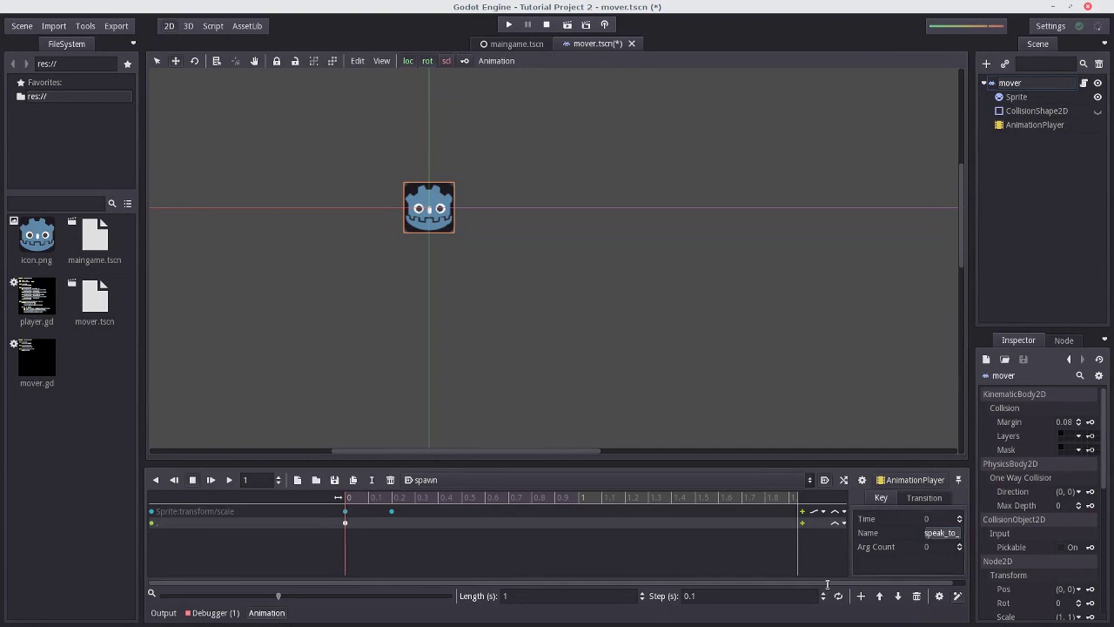
left_click(958, 543)
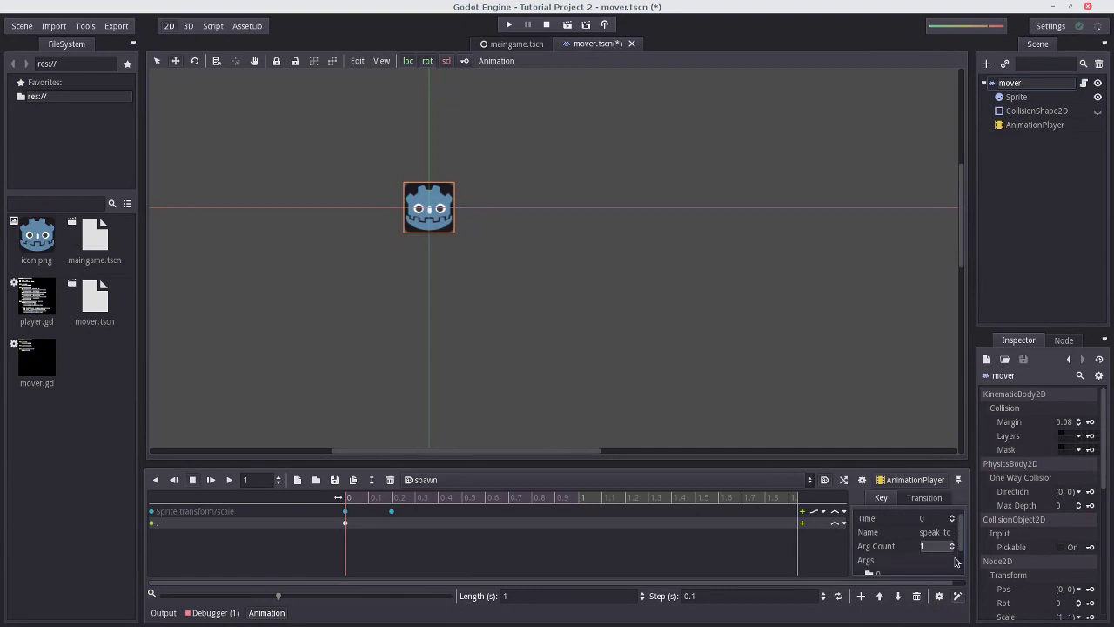
scroll(947, 576, "down", 2)
left_click(930, 558)
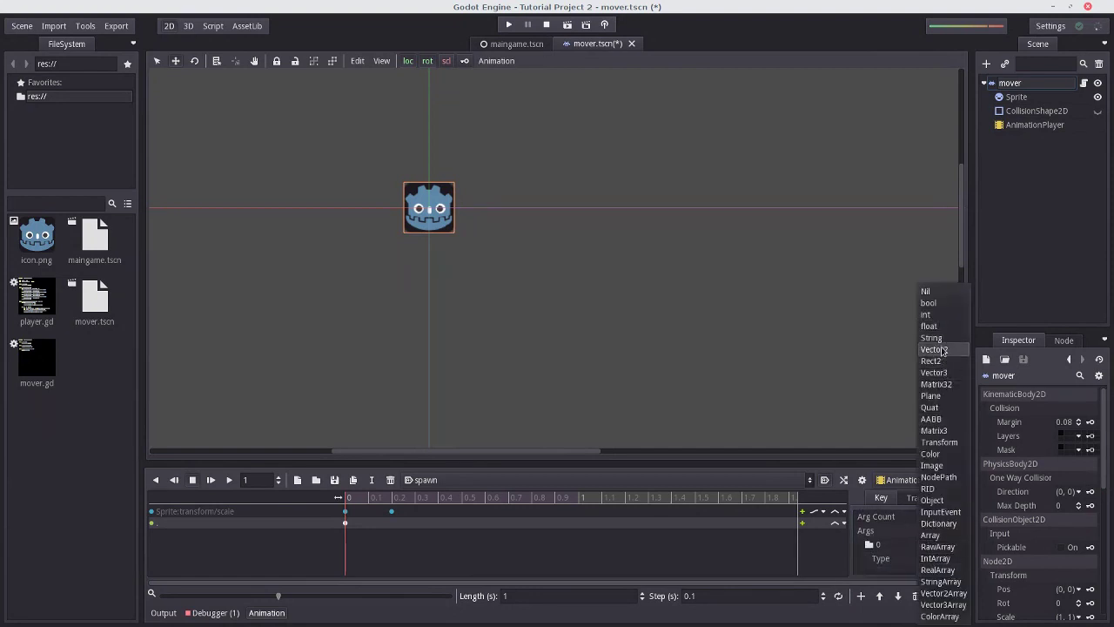
left_click(931, 337)
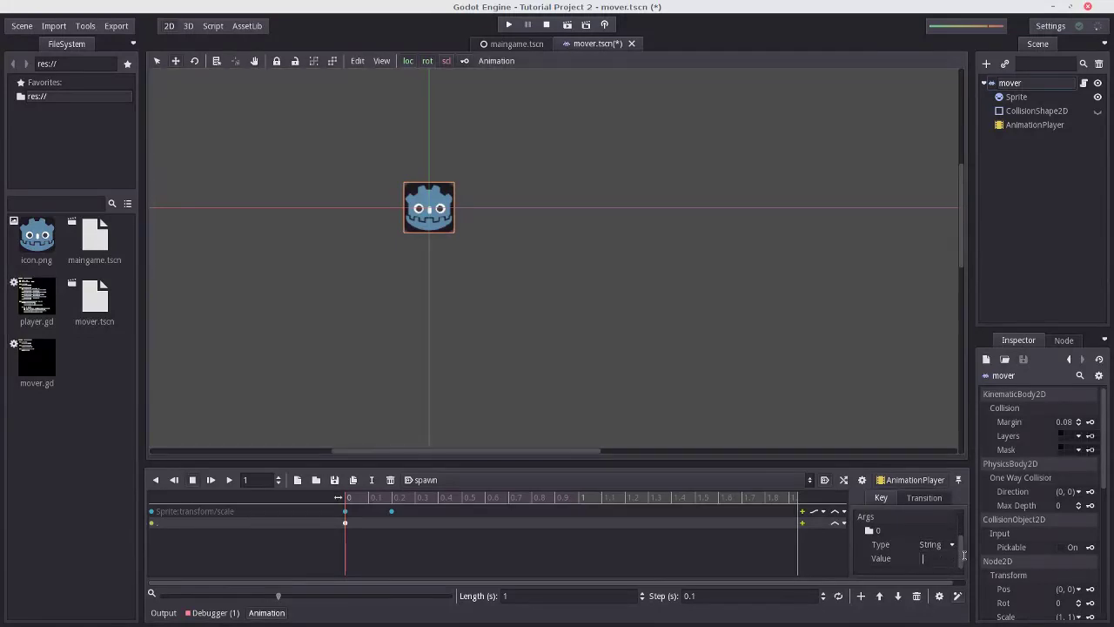
type("Please subscribe")
key("Return")
key("ctrl+s")
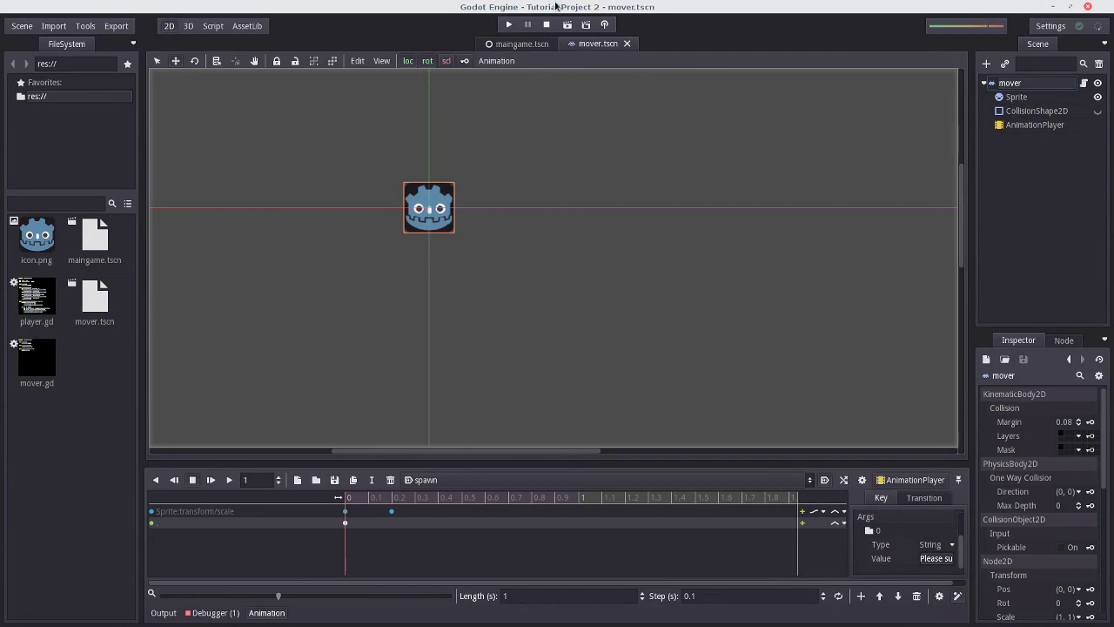
Step: Test-run the scene to check the spawn call, then close the game window
left_click(569, 24)
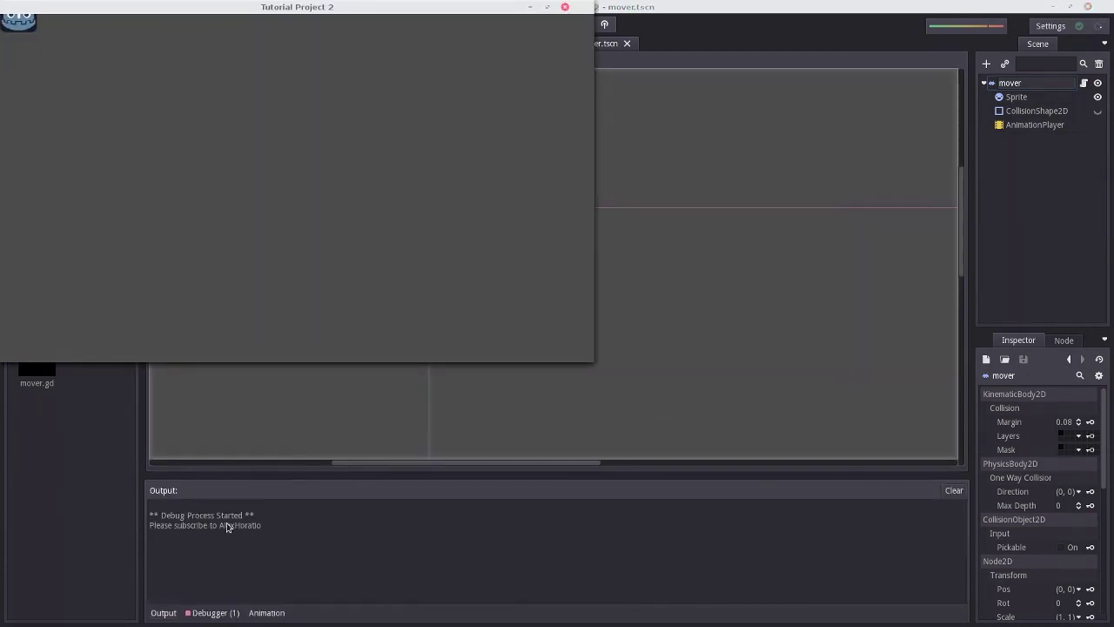
left_click(565, 7)
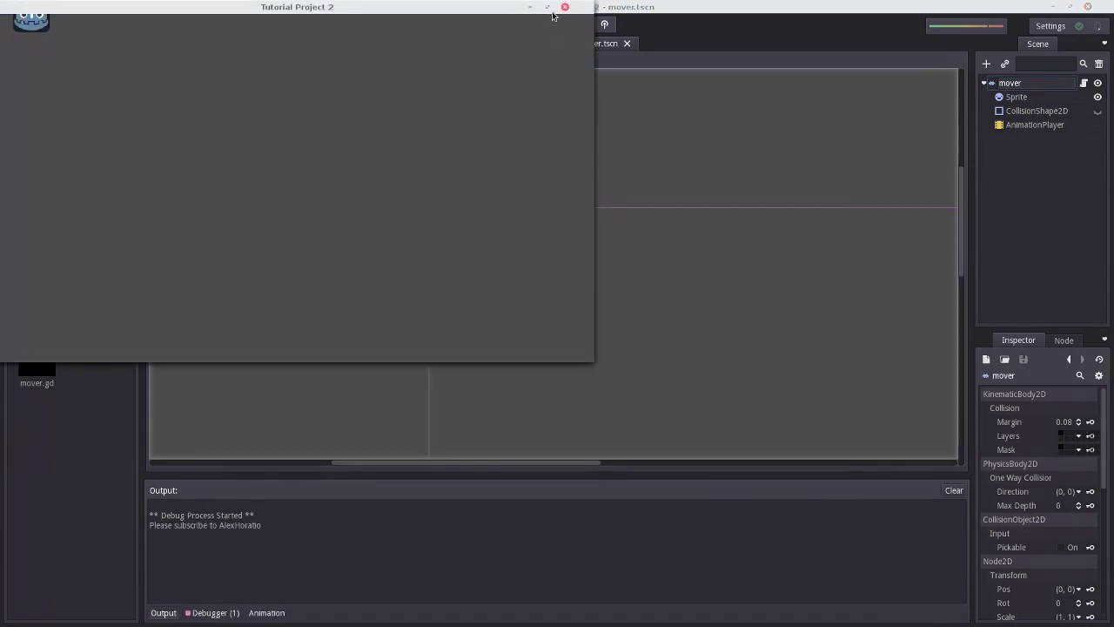
left_click(567, 7)
Step: Review the speak_to_me function in mover.gd, then select the AnimationPlayer node
left_click(1084, 83)
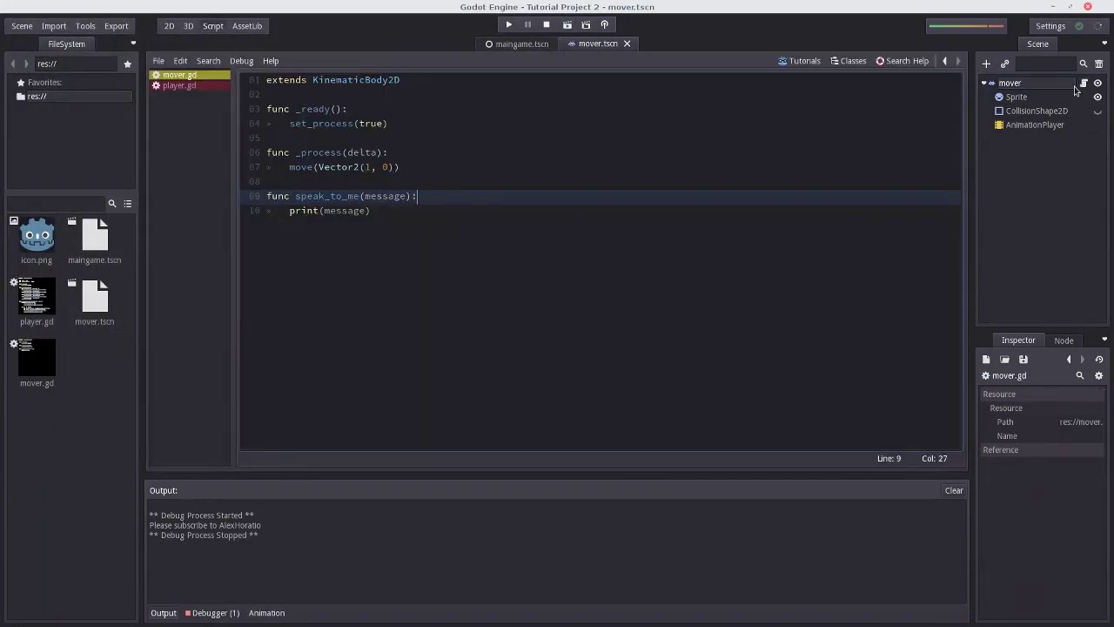
left_click(1062, 101)
left_click(1035, 124)
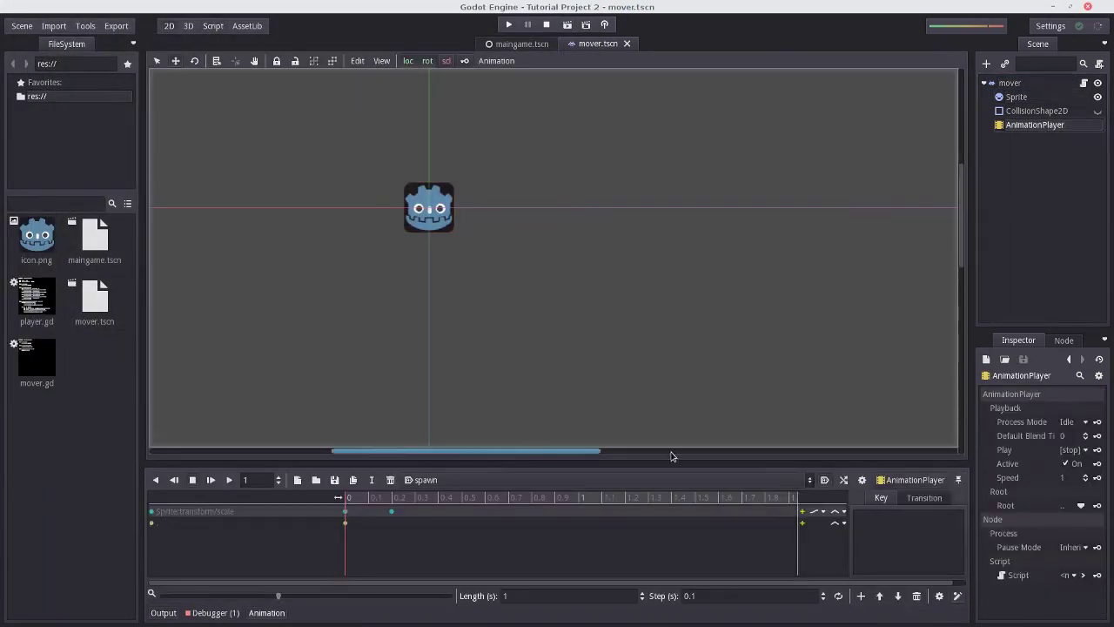
left_click(1084, 84)
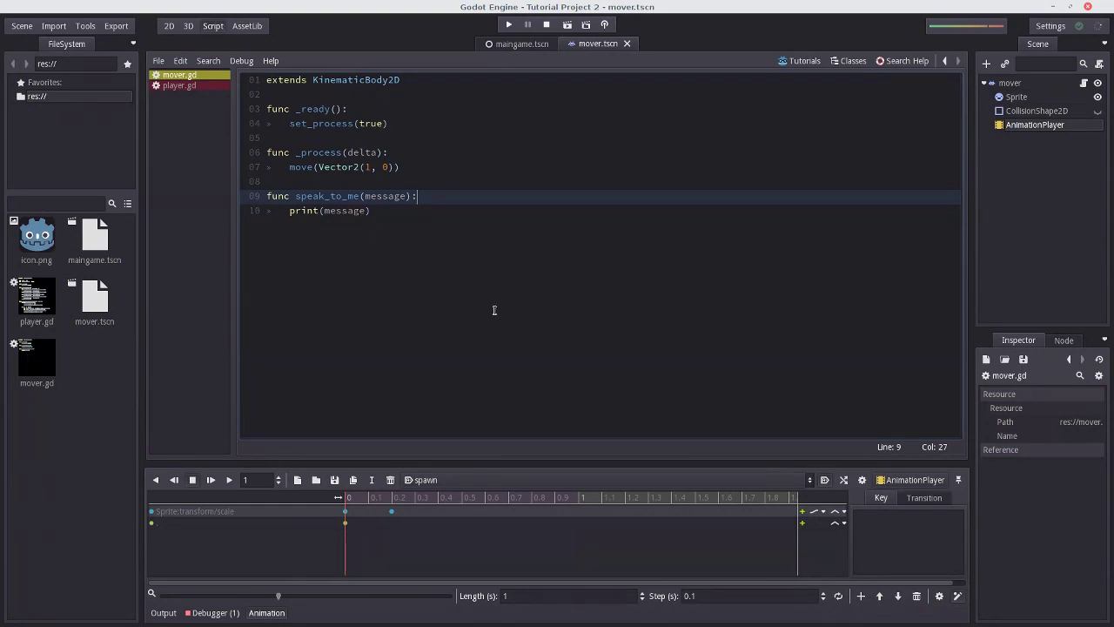
left_click_drag(395, 211, 342, 196)
left_click(346, 196)
left_click(1056, 124)
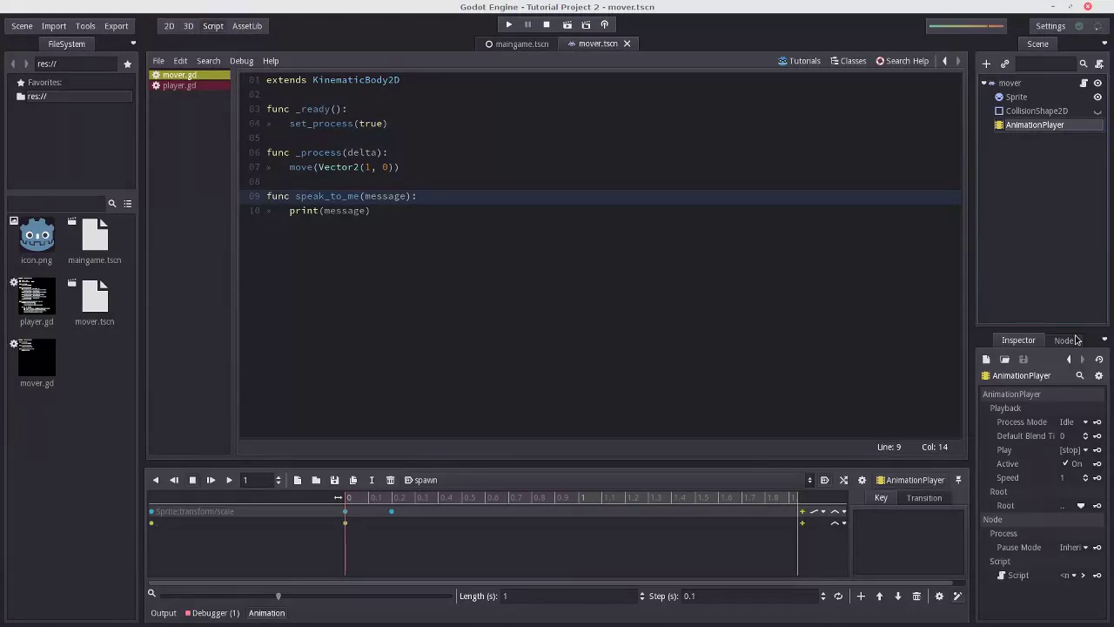
Step: Reposition the call key on the timeline and enter 0.2 for the spawn animation length
left_click(1072, 339)
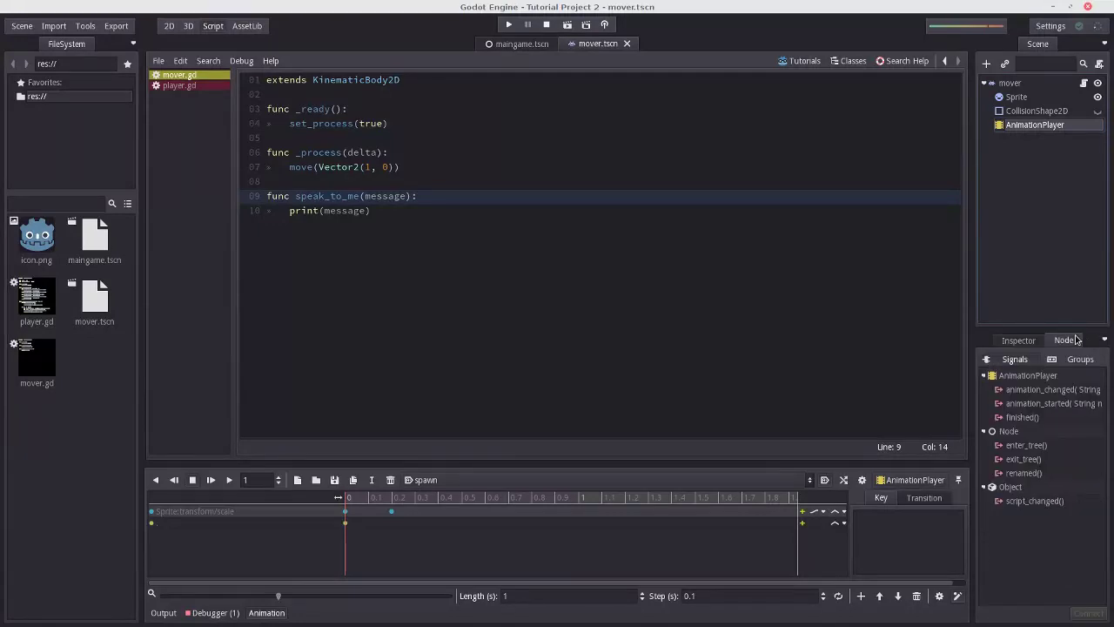
left_click(345, 523)
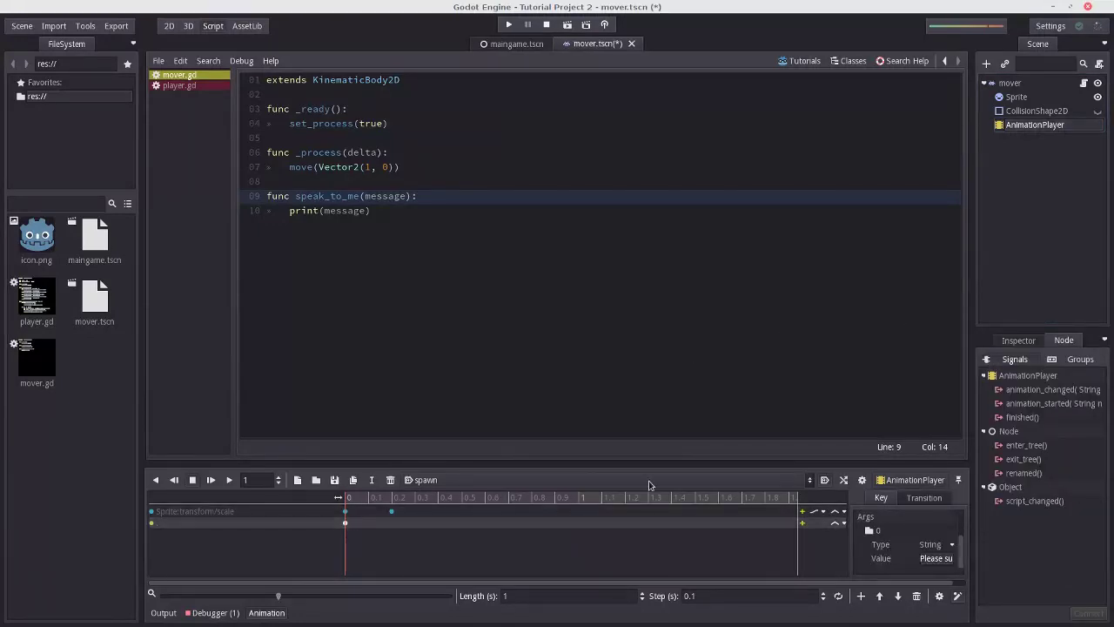
left_click(345, 526)
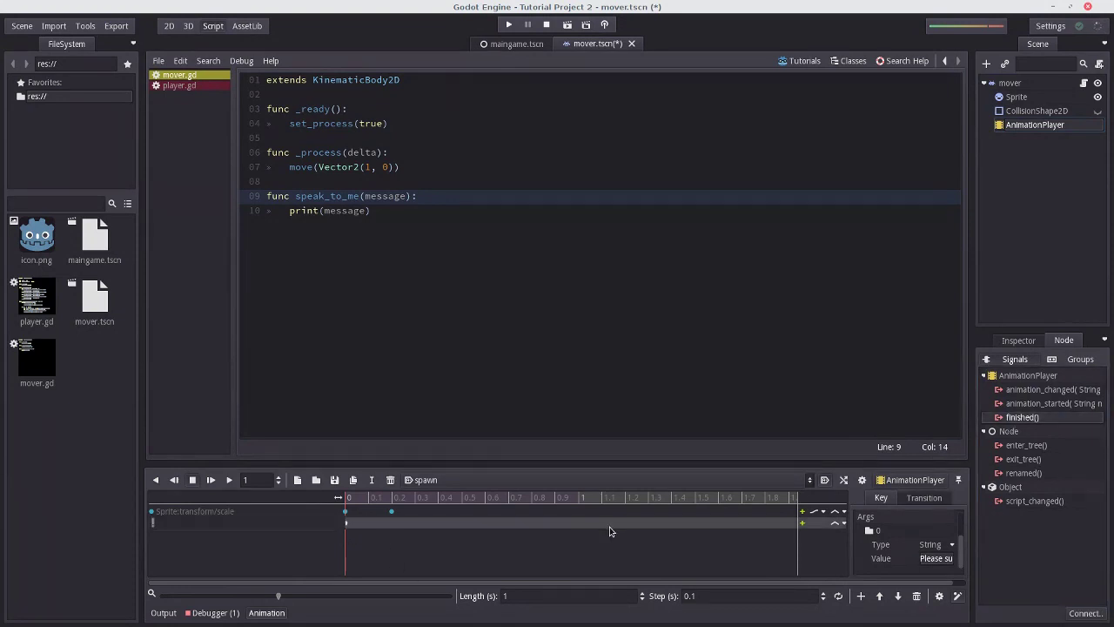
left_click(566, 528)
mouse_move(346, 526)
left_mouse_down()
mouse_move(583, 518)
mouse_move(362, 529)
left_mouse_up()
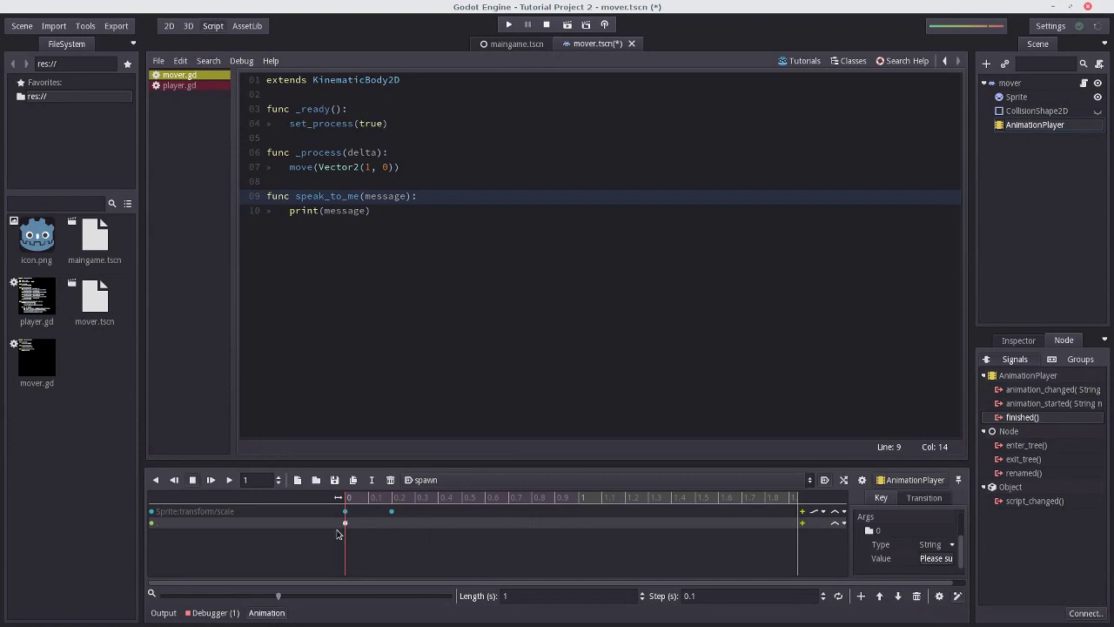
left_click(581, 592)
type("0.2")
key("Return")
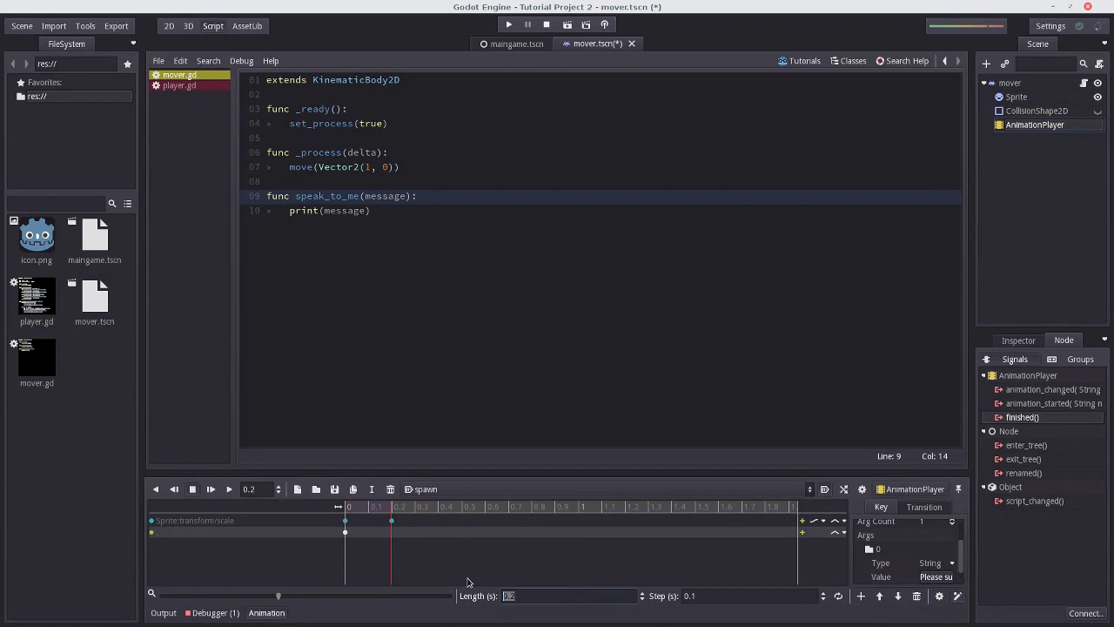
left_click(413, 558)
Step: Connect the AnimationPlayer's finished() signal to the mover node
left_click(345, 532)
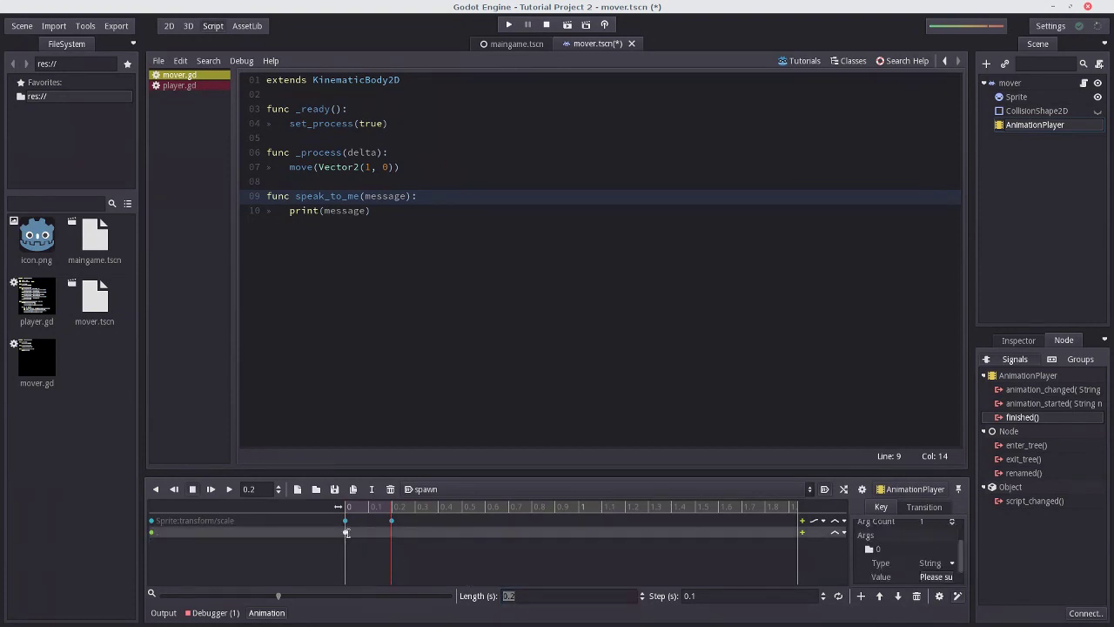
double_click(1061, 419)
double_click(389, 117)
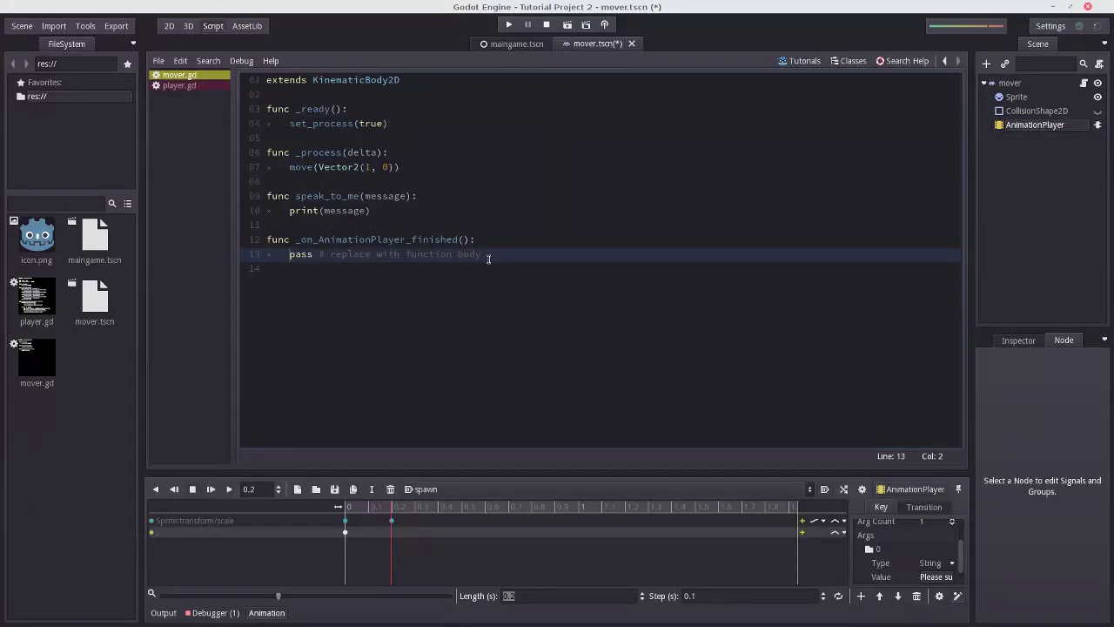
Step: Replace pass with speak_to_me("Hello!"), save, and test-run the scene
left_click_drag(493, 256, 292, 253)
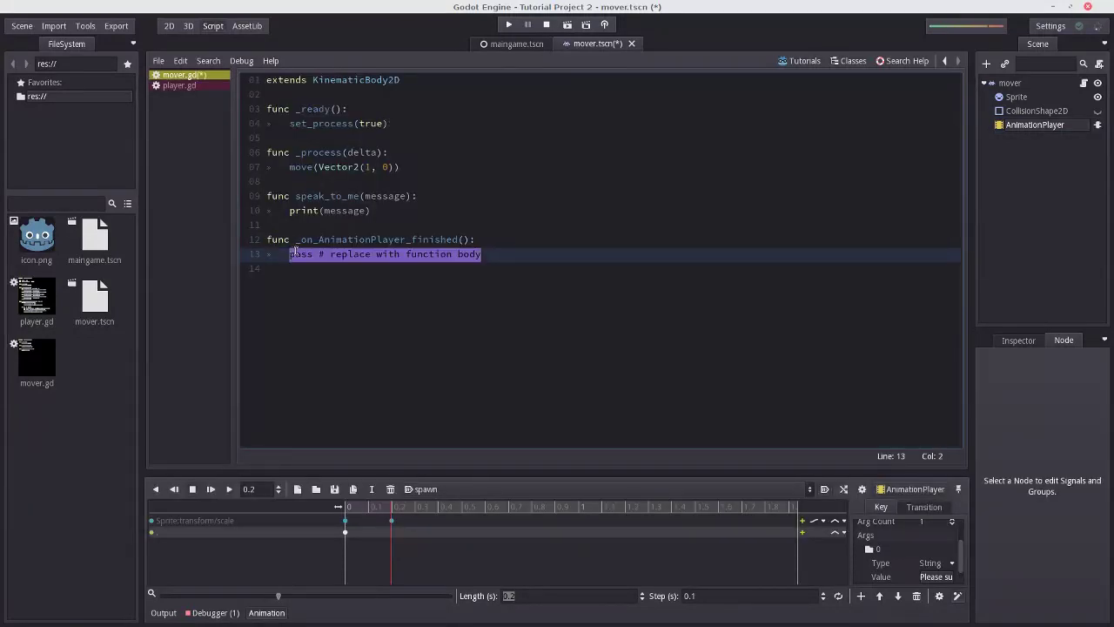
type("speak_to_m")
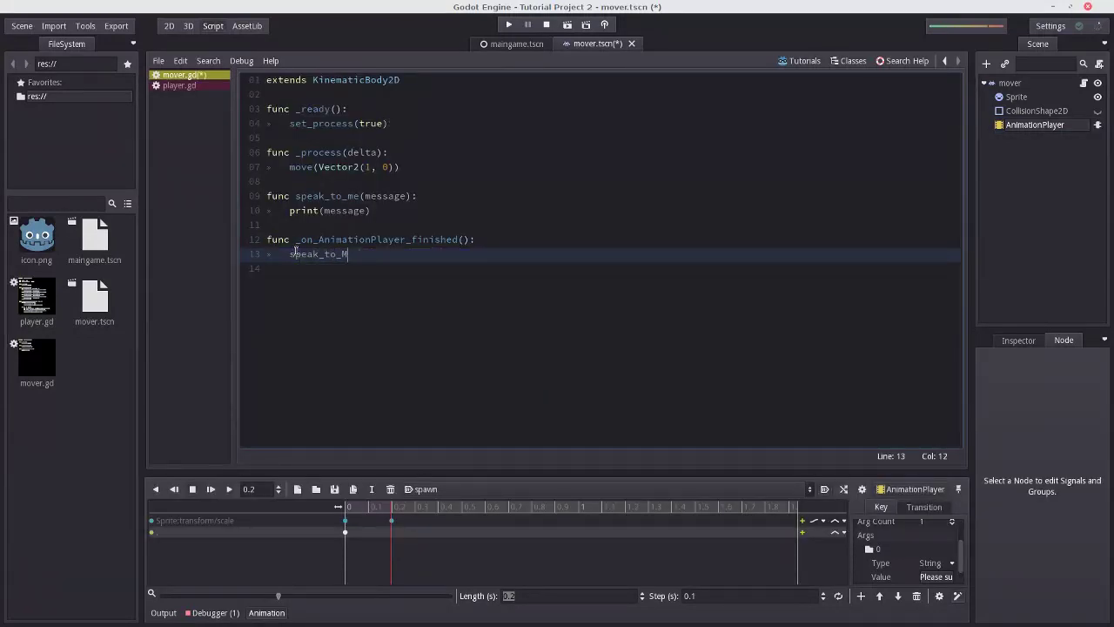
type("e(\"")
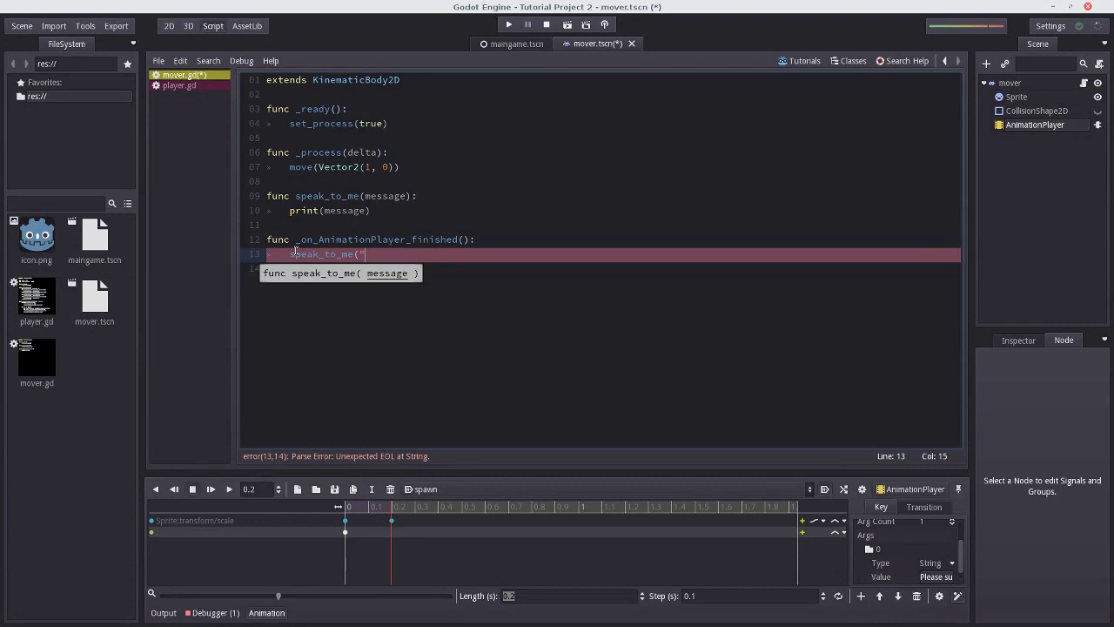
type("Hello")
type("!\")")
key("ctrl+s")
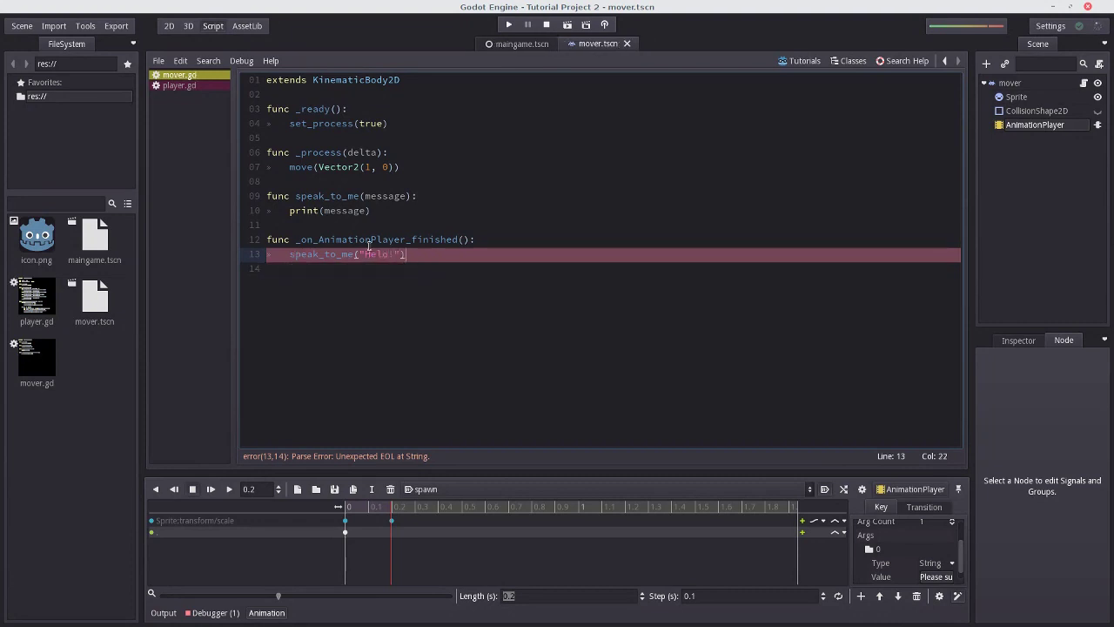
left_click(566, 25)
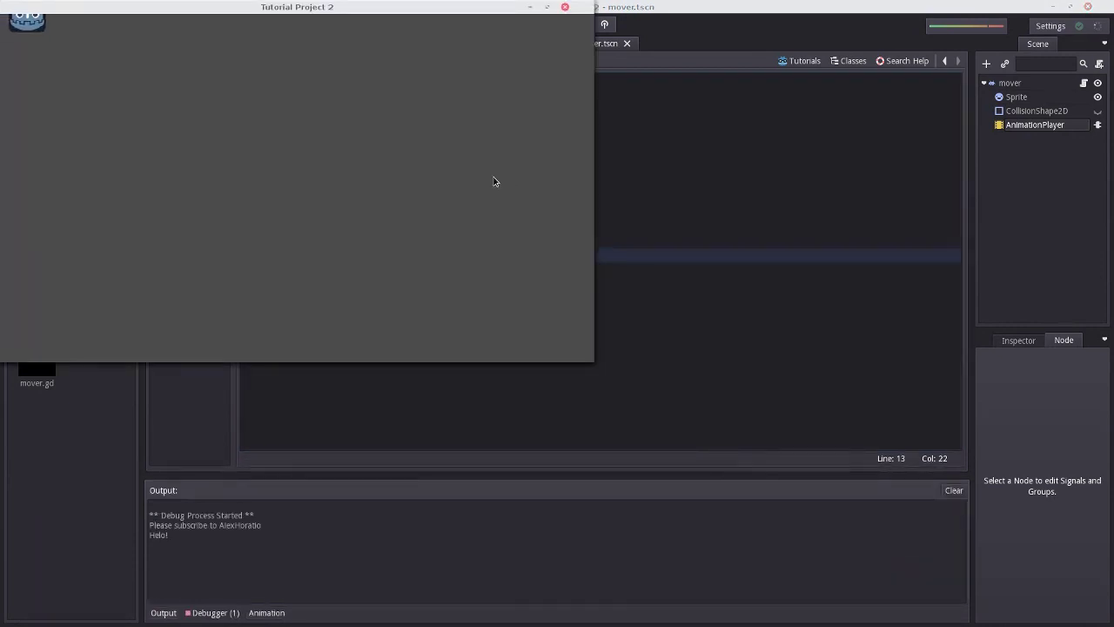
left_click(565, 7)
Step: Commit the 2.2 s spawn length, save, rerun the scene, then select the mover node
left_click(1056, 125)
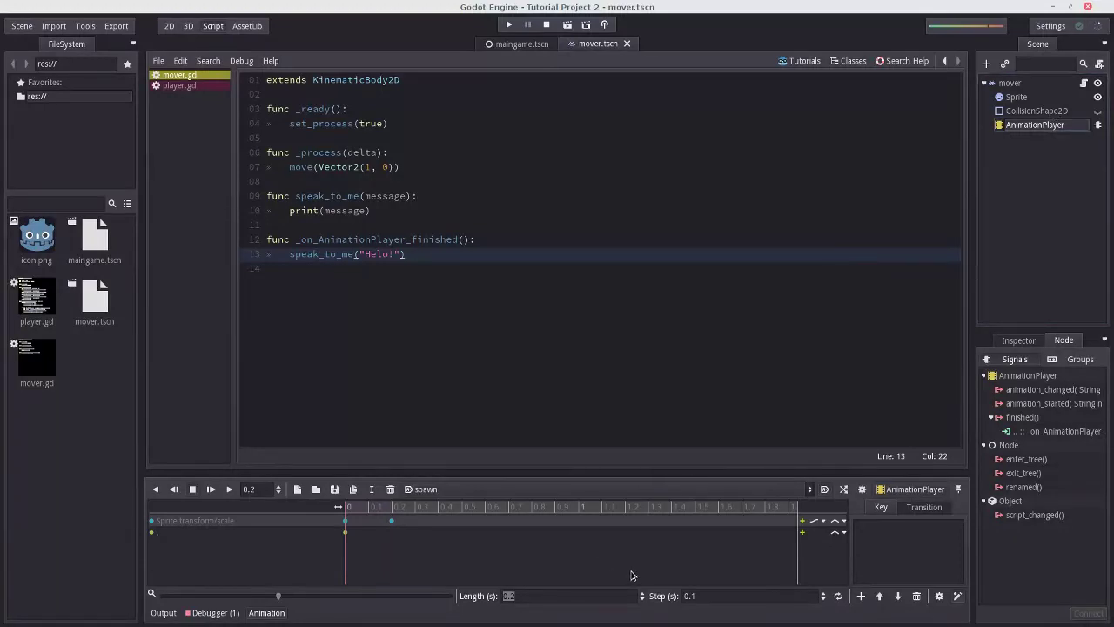
key("Return")
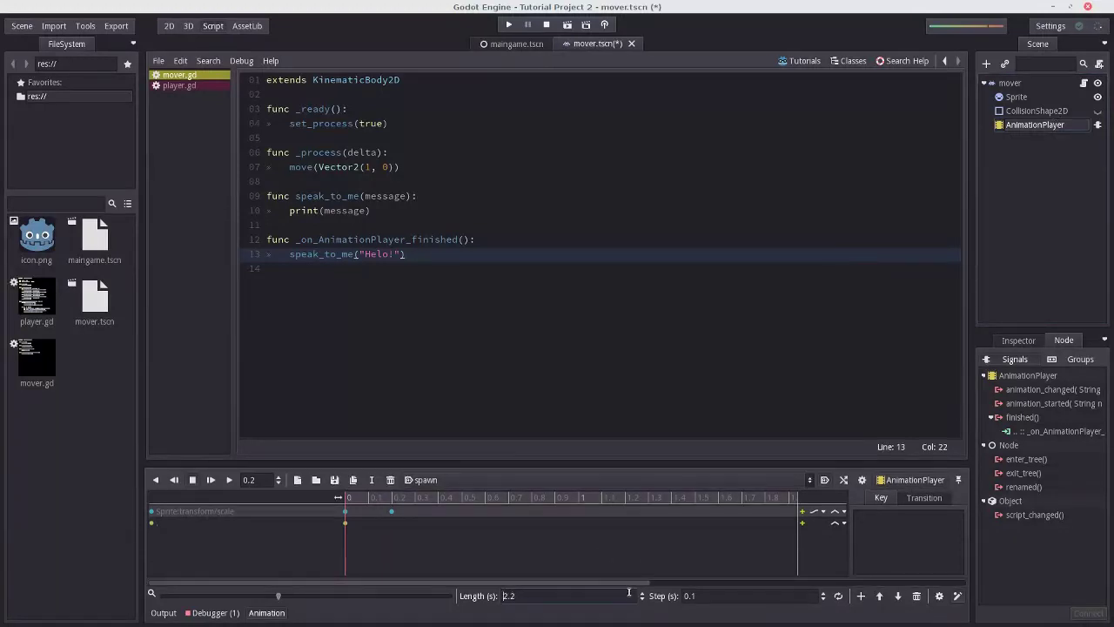
key("ctrl+s")
left_click(566, 24)
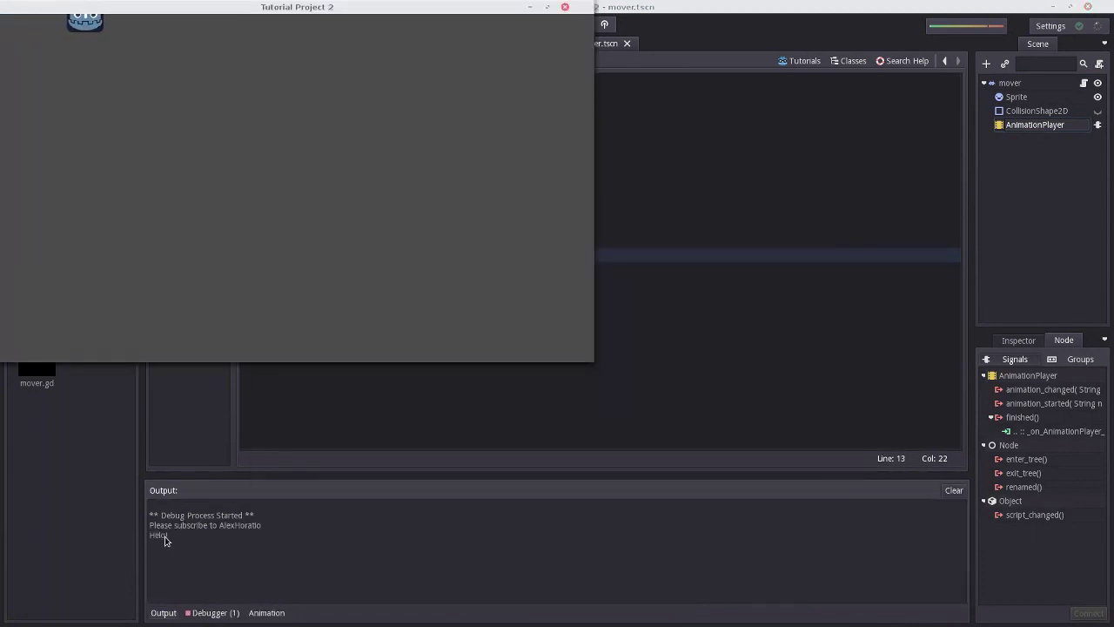
left_click(565, 7)
left_click(1075, 87)
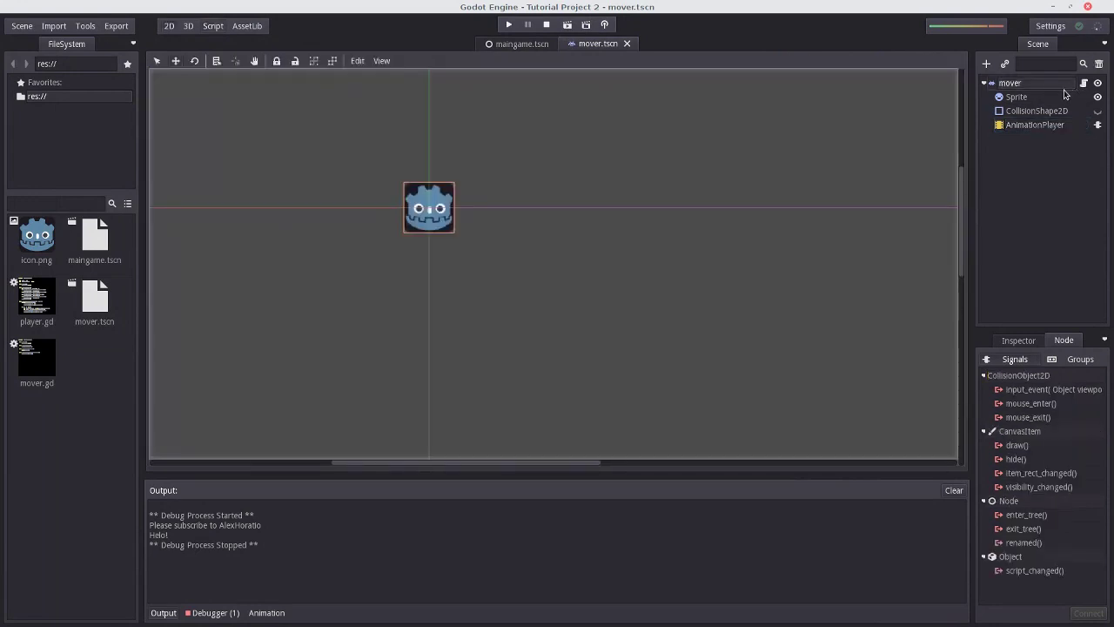
Step: Create a new animation named 'animation 2' in the AnimationPlayer
left_click(1014, 124)
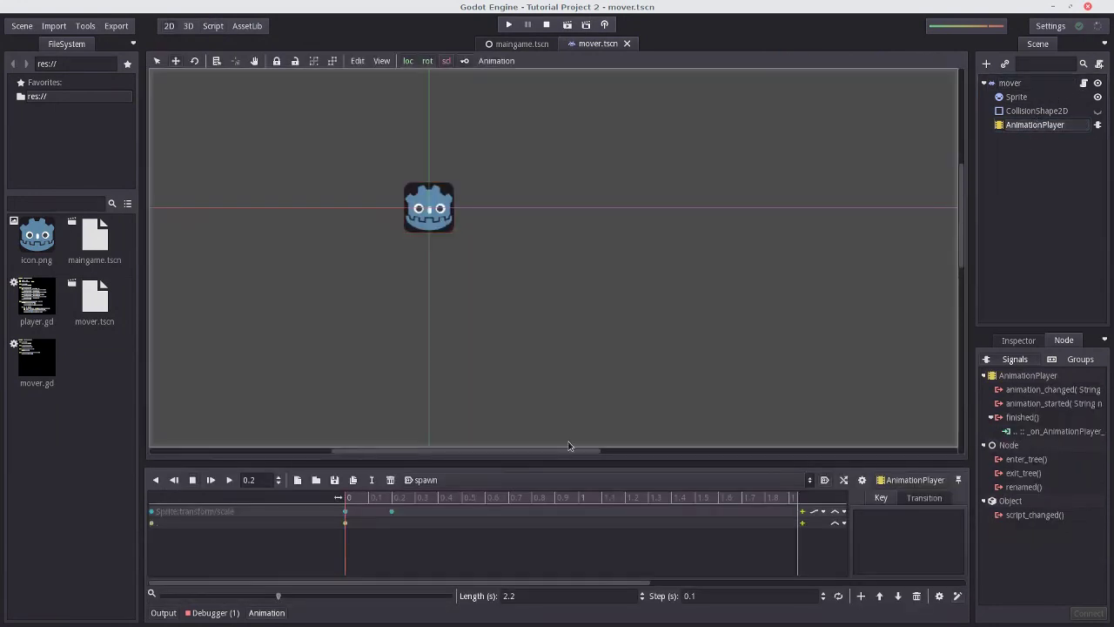
left_click(1024, 432)
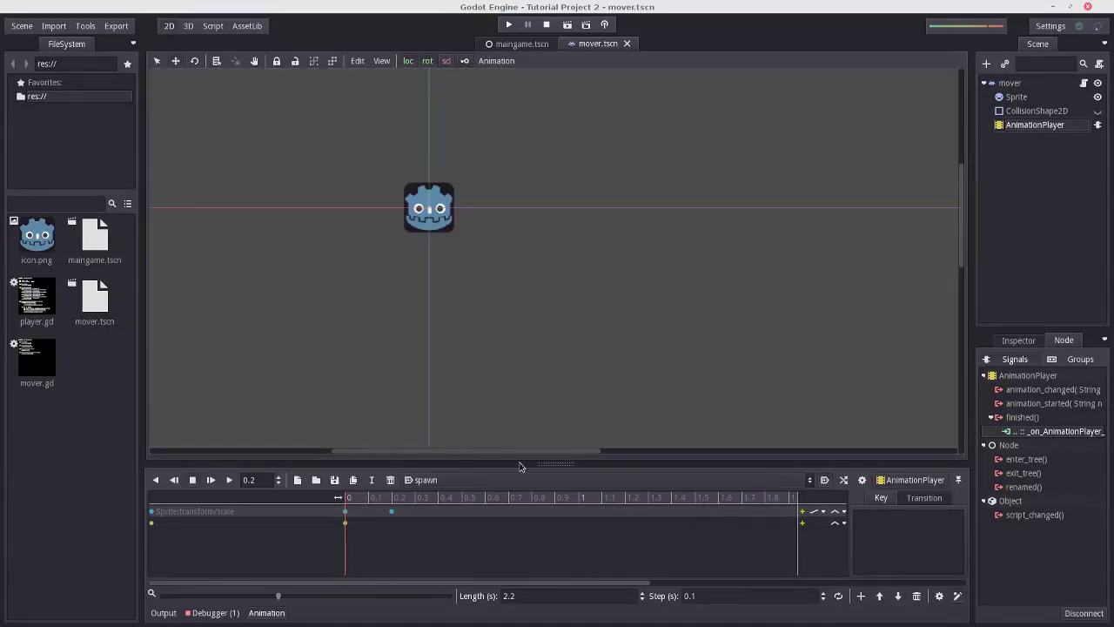
left_click(497, 480)
left_click(460, 533)
left_click(298, 479)
type("animation 2")
key("Return")
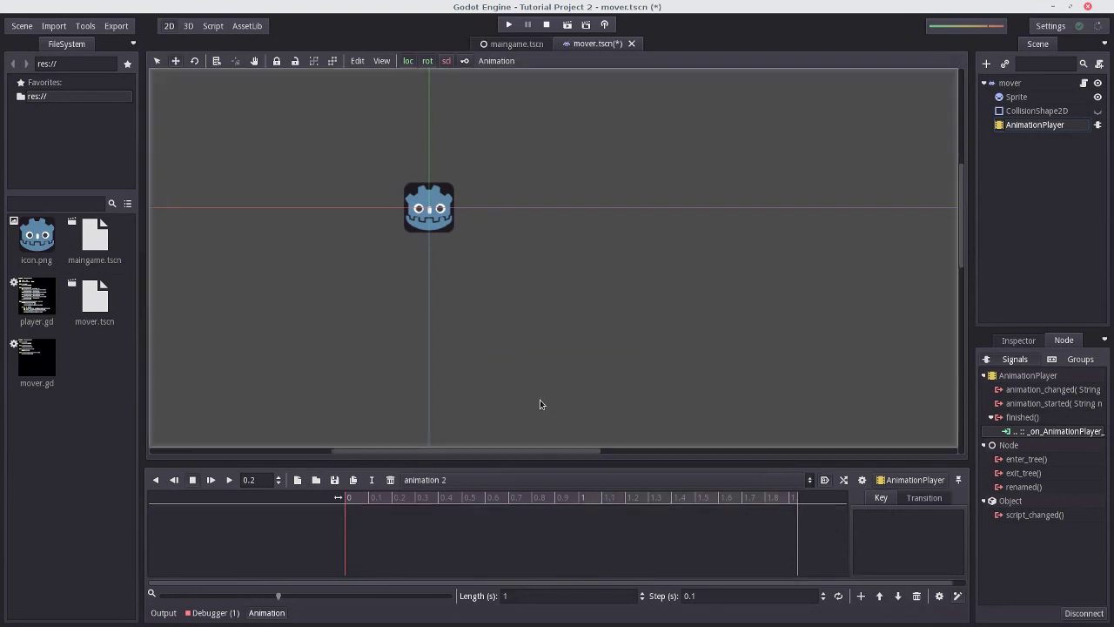
Step: Delete 'animation 2' and confirm the removal
left_click(500, 478)
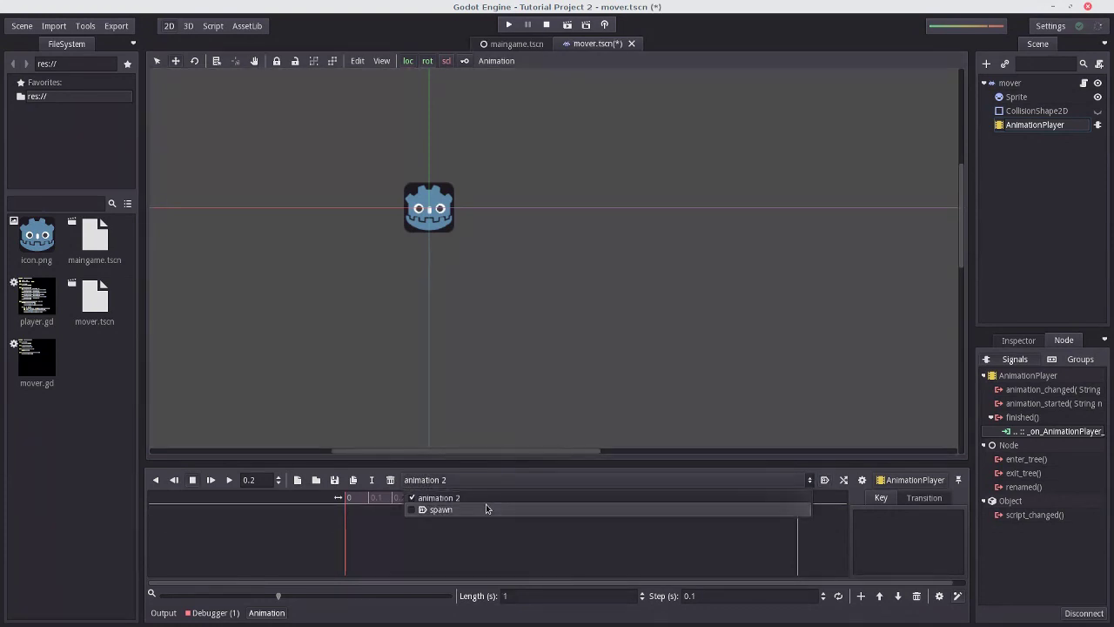
left_click(390, 481)
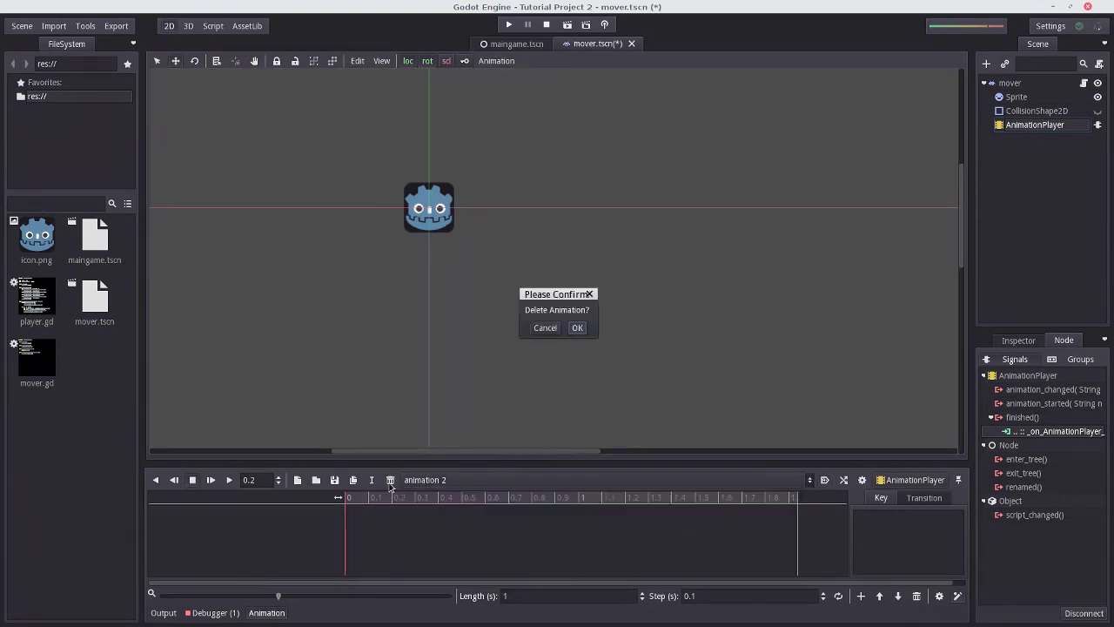
left_click(578, 328)
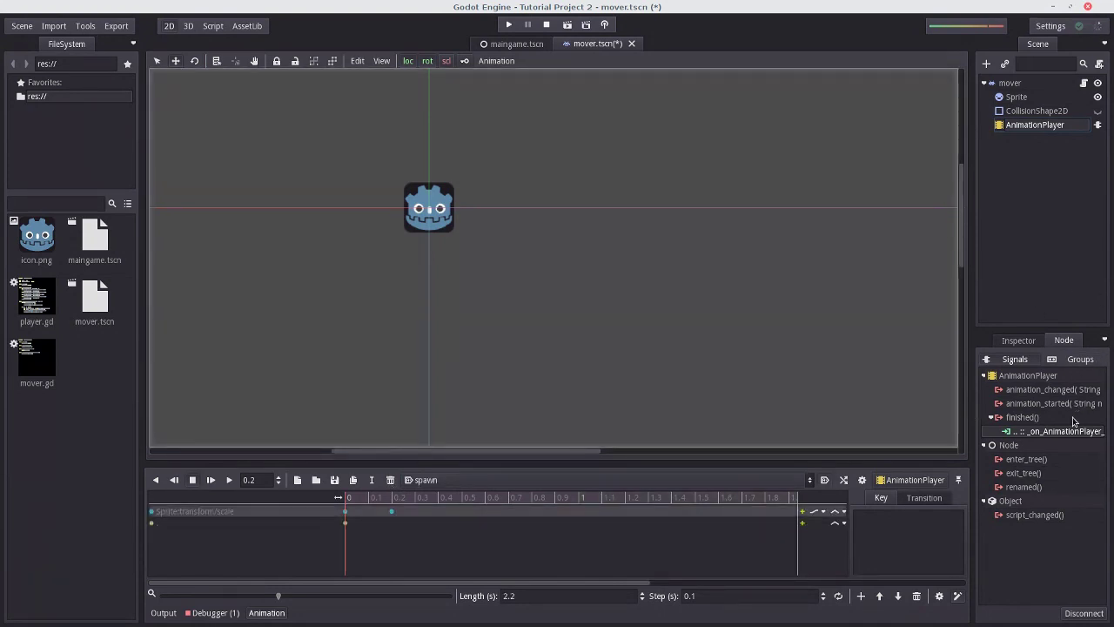
Step: Move the spawn call-method key to 0.2 s and shorten the animation length to 0.2
left_click(345, 523)
mouse_move(346, 527)
left_mouse_down()
mouse_move(849, 515)
mouse_move(412, 532)
mouse_move(368, 523)
left_mouse_up()
left_click(538, 597)
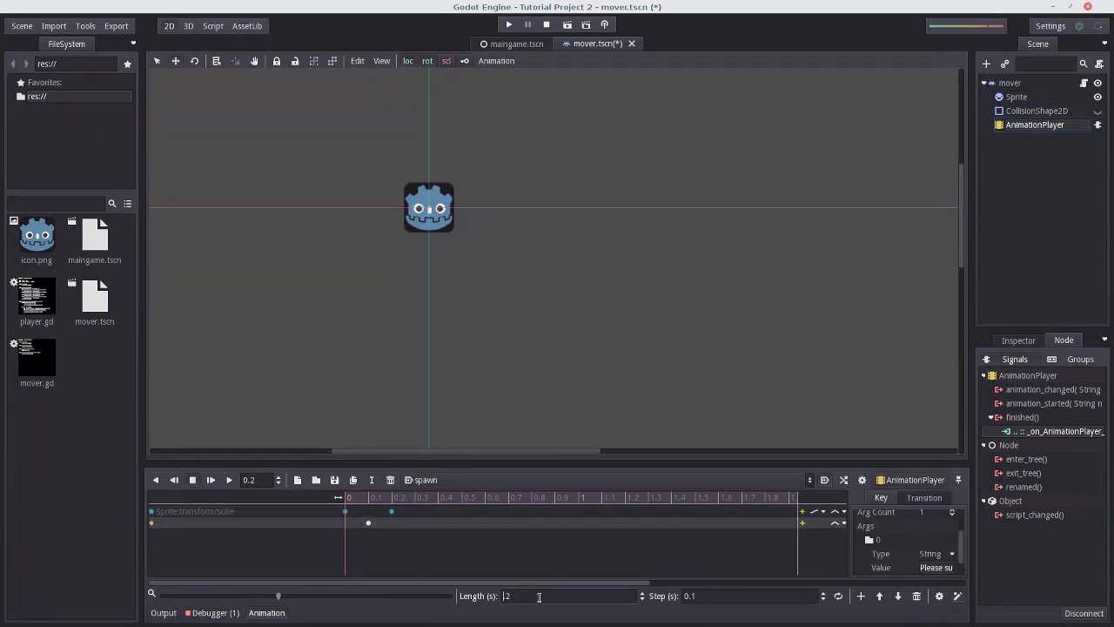
type("0.")
left_click_drag(368, 532, 392, 532)
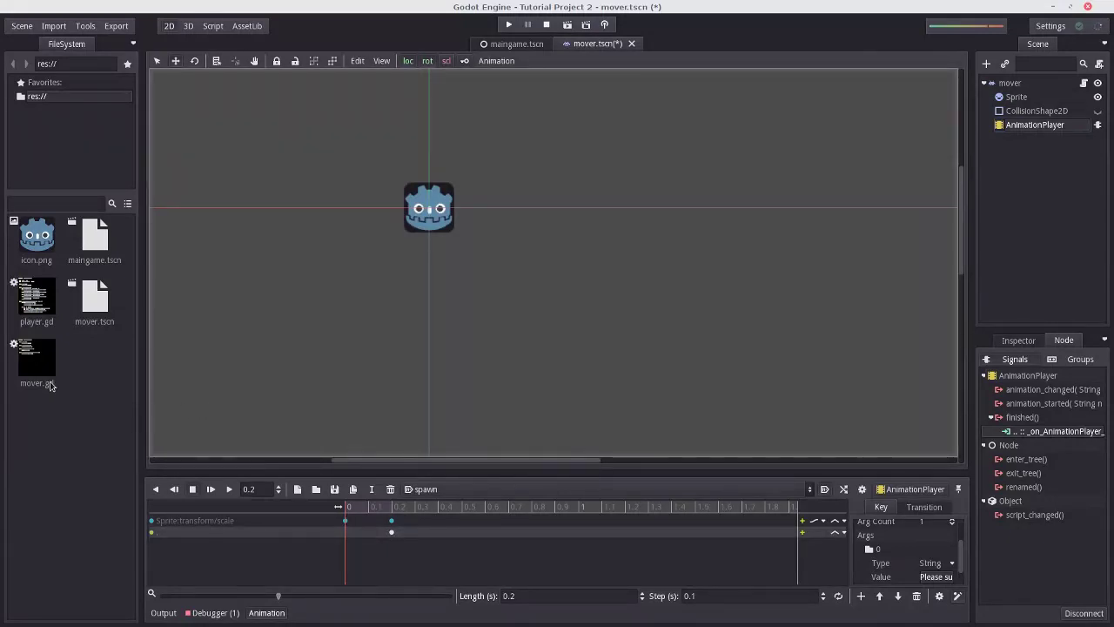
left_click(419, 492)
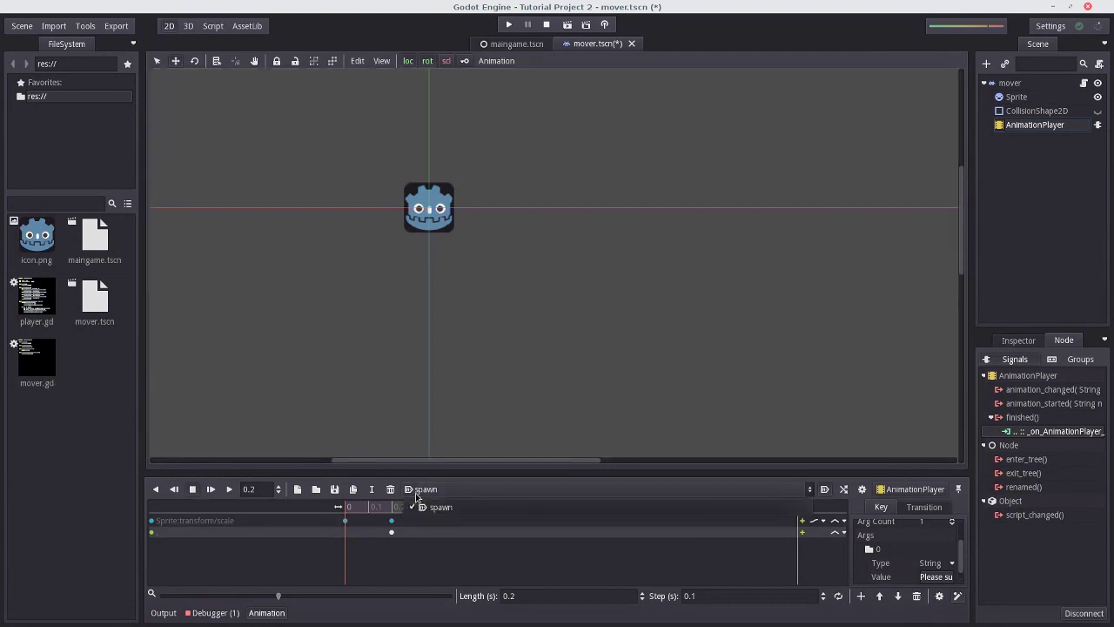
left_click(436, 552)
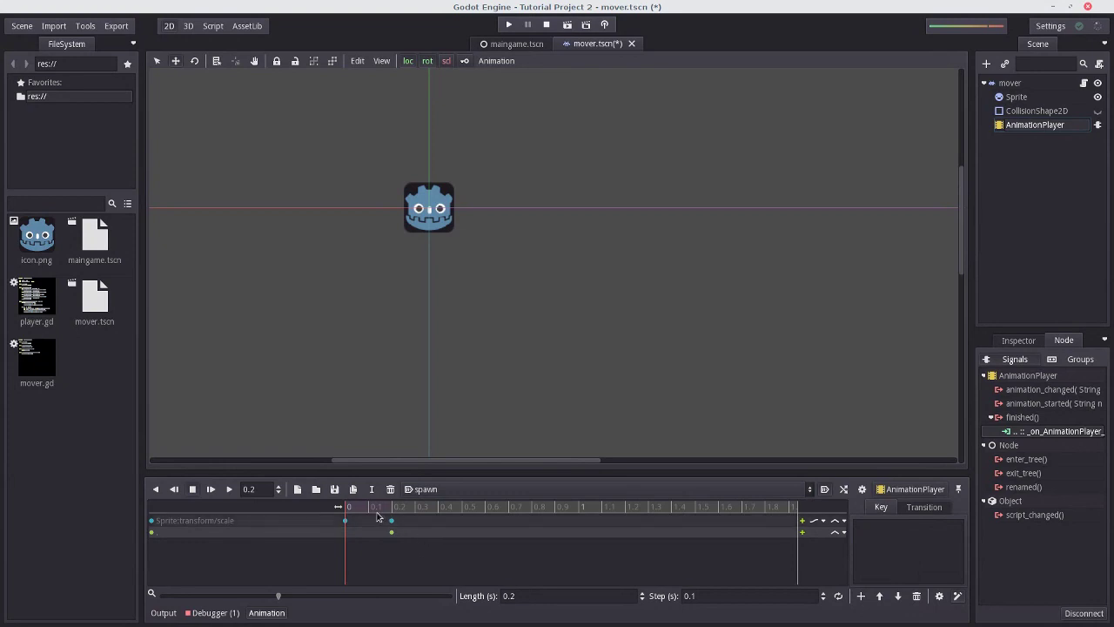